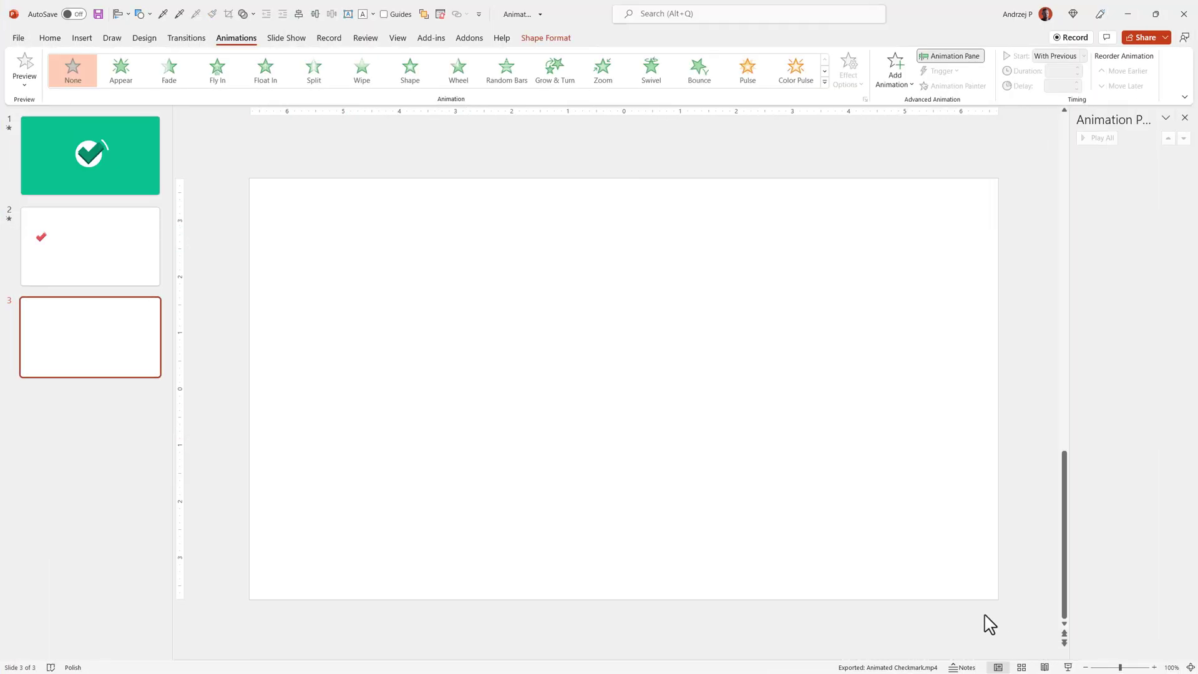
Step: Draw a small blue rectangle, duplicate it above, and stretch the copy wider
{"action": "left_click", "coordinate": [142, 13]}
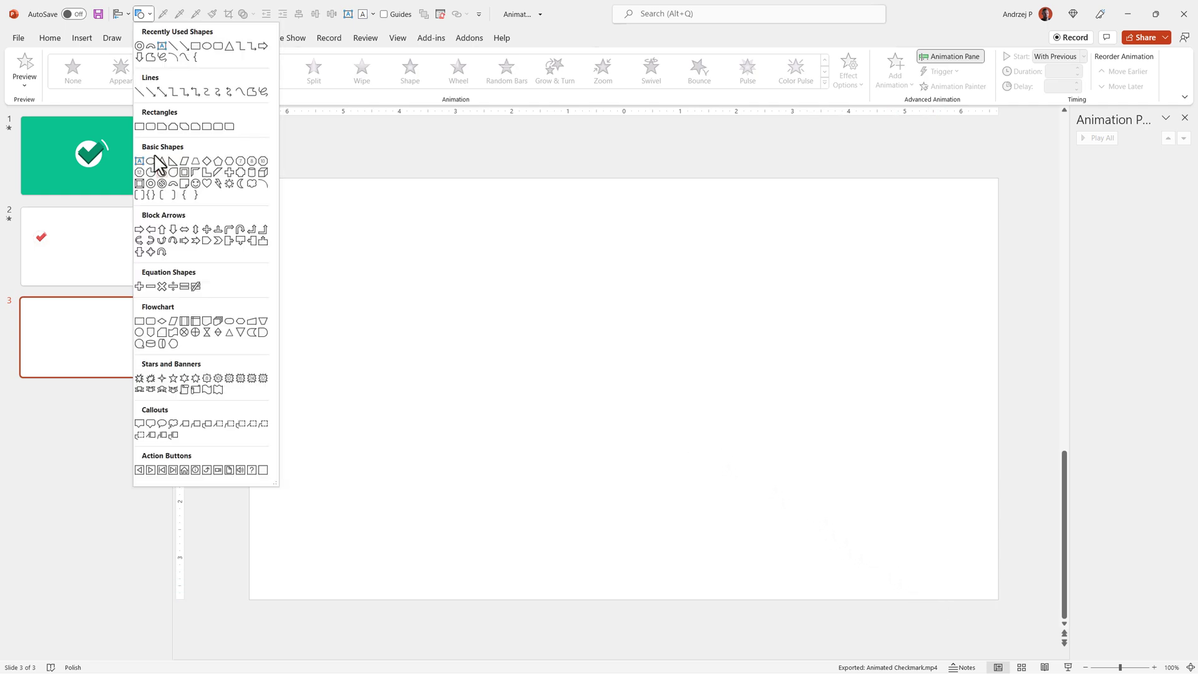
{"action": "left_click", "coordinate": [139, 127]}
{"action": "mouse_move", "coordinate": [440, 379]}
{"action": "left_mouse_down"}
{"action": "mouse_move", "coordinate": [495, 401]}
{"action": "mouse_move", "coordinate": [490, 390]}
{"action": "left_mouse_up"}
{"action": "scroll", "coordinate": [515, 354], "scroll_direction": "up", "scroll_amount": 2, "text": "ctrl"}
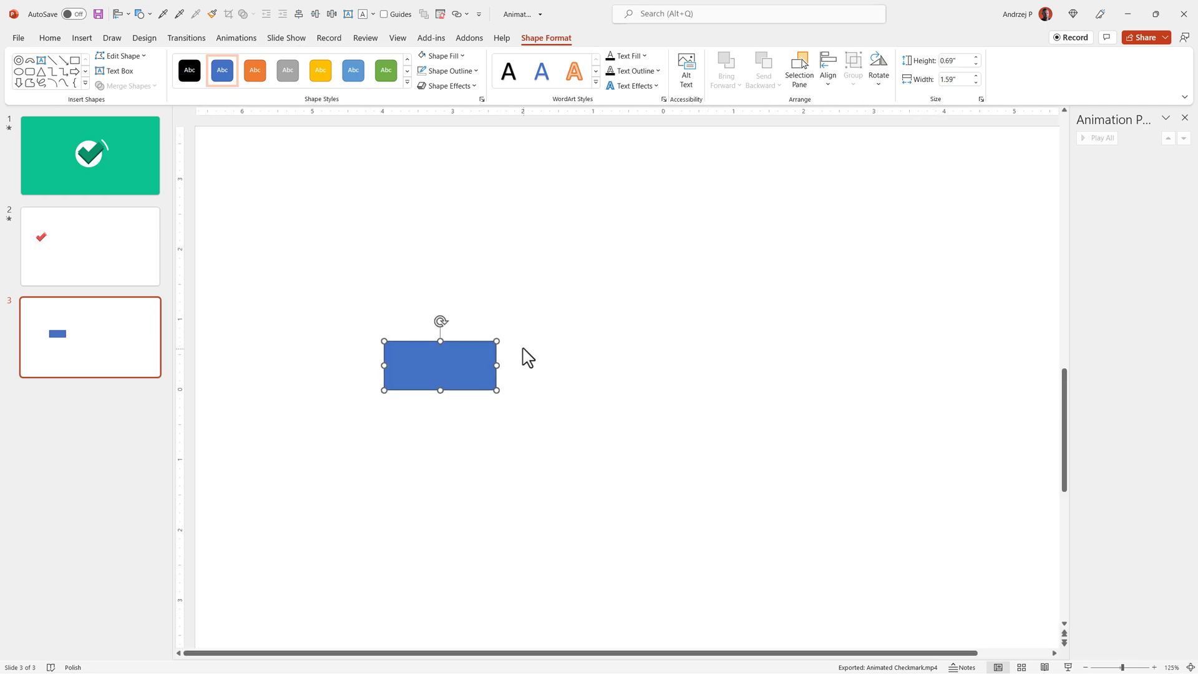
{"action": "key", "text": "ctrl+d"}
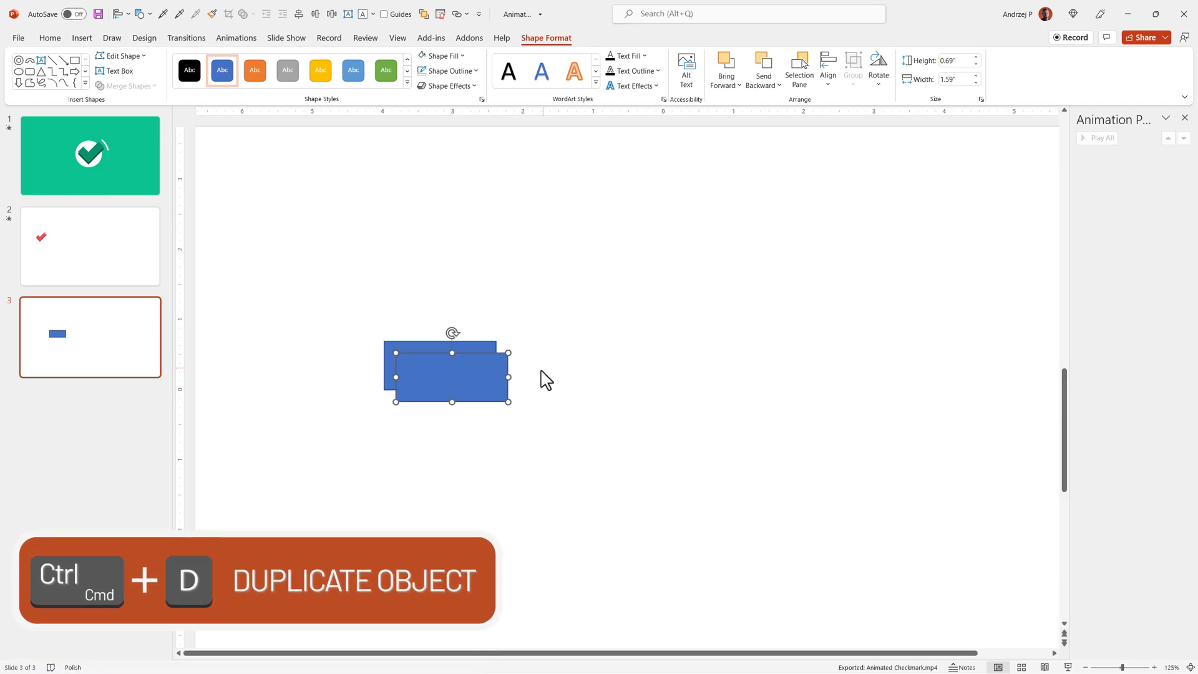
{"action": "left_click_drag", "start_coordinate": [466, 388], "coordinate": [570, 313]}
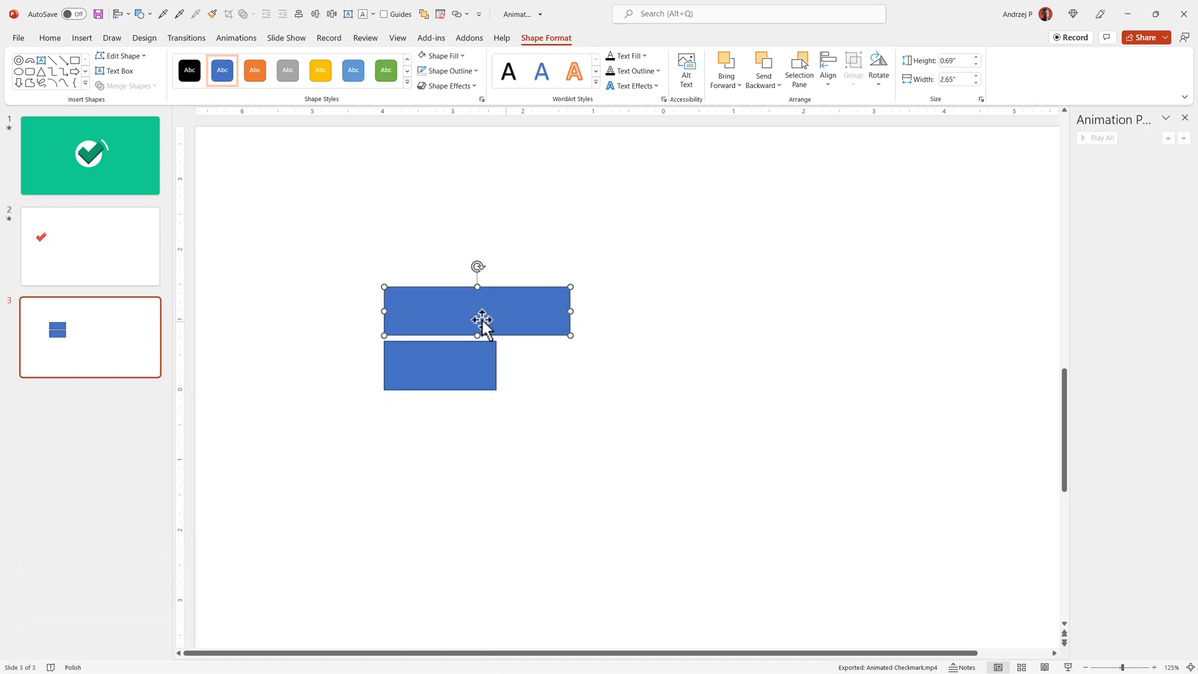
{"action": "left_click_drag", "start_coordinate": [482, 320], "coordinate": [588, 320]}
Step: Rotate the short bar 45°, butt it against the long bar as a checkmark, and select both
{"action": "left_click", "coordinate": [462, 355]}
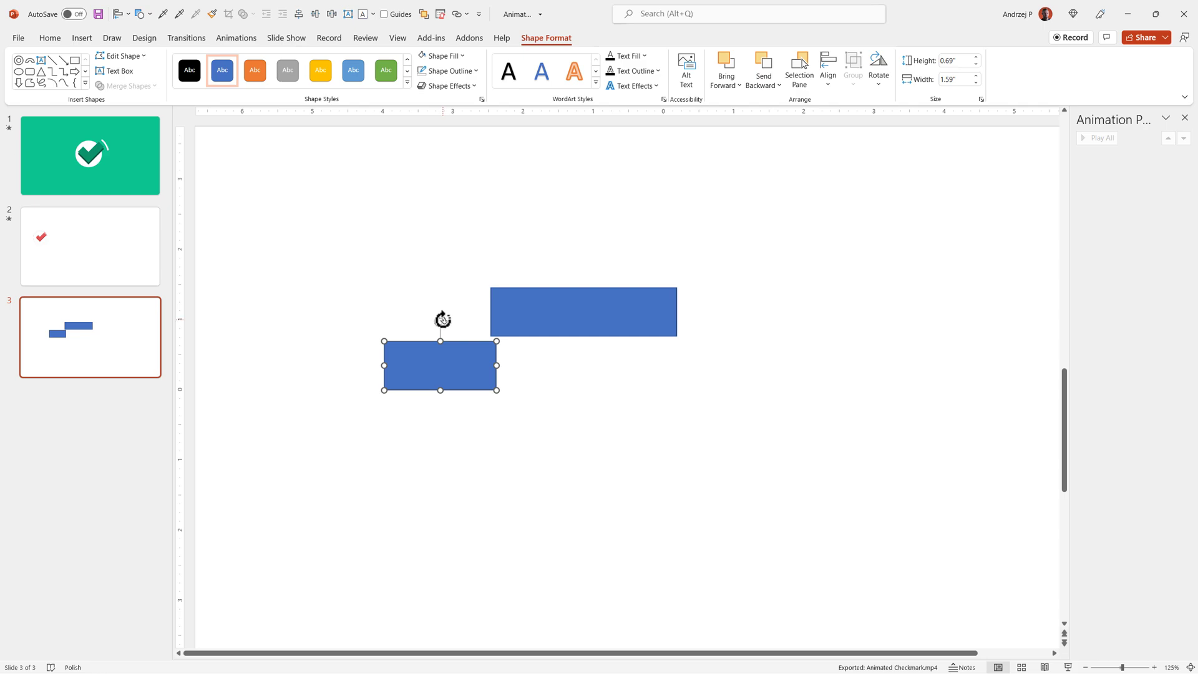
{"action": "left_click_drag", "start_coordinate": [443, 320], "coordinate": [558, 355]}
{"action": "key", "text": "shift"}
{"action": "left_click_drag", "start_coordinate": [590, 304], "coordinate": [551, 295]}
{"action": "left_click_drag", "start_coordinate": [594, 350], "coordinate": [516, 343]}
{"action": "scroll", "coordinate": [455, 402], "scroll_direction": "up", "scroll_amount": 5}
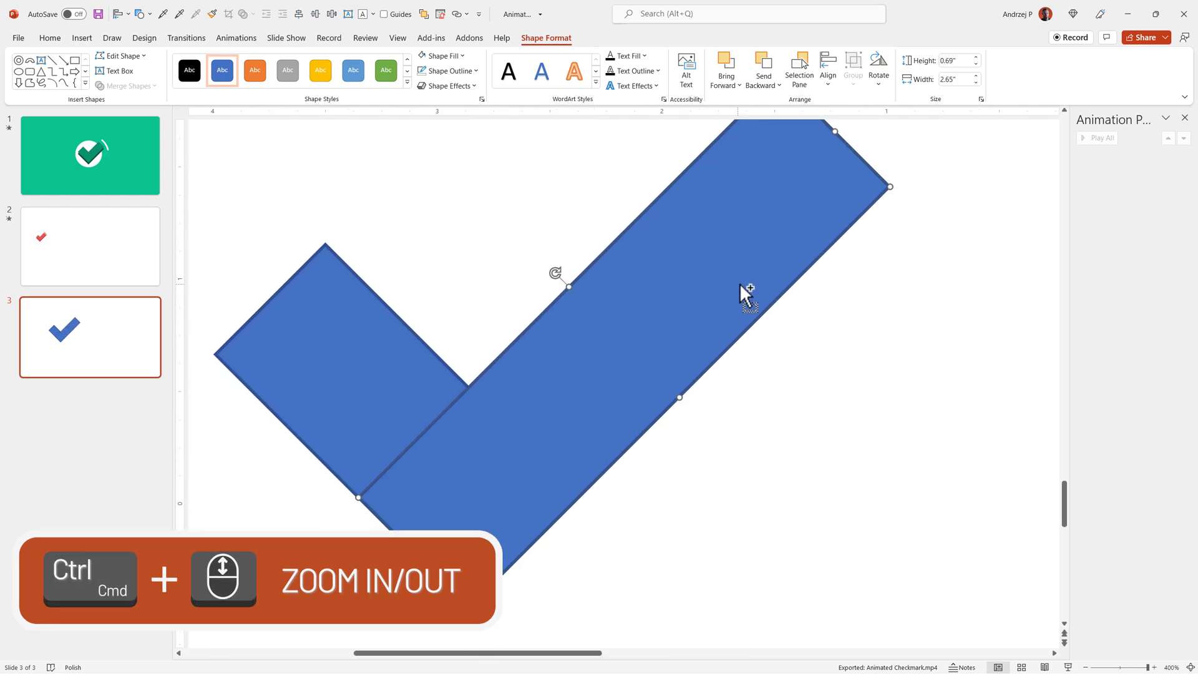
{"action": "scroll", "coordinate": [766, 249], "scroll_direction": "down", "scroll_amount": 2}
{"action": "left_click_drag", "start_coordinate": [780, 232], "coordinate": [761, 258]}
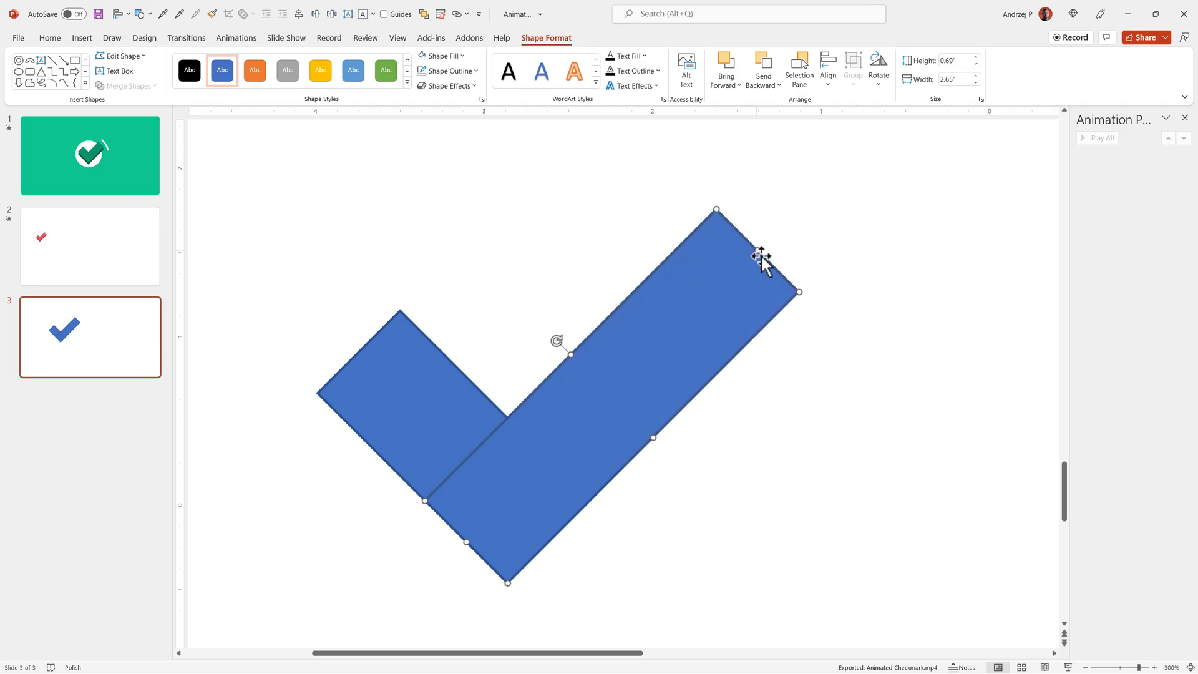
{"action": "left_click_drag", "start_coordinate": [270, 142], "coordinate": [907, 624]}
{"action": "scroll", "coordinate": [770, 468], "scroll_direction": "down", "scroll_amount": 3}
{"action": "left_click_drag", "start_coordinate": [329, 219], "coordinate": [756, 546]}
Step: Union the two bars into a single checkmark shape
{"action": "key", "text": "Escape"}
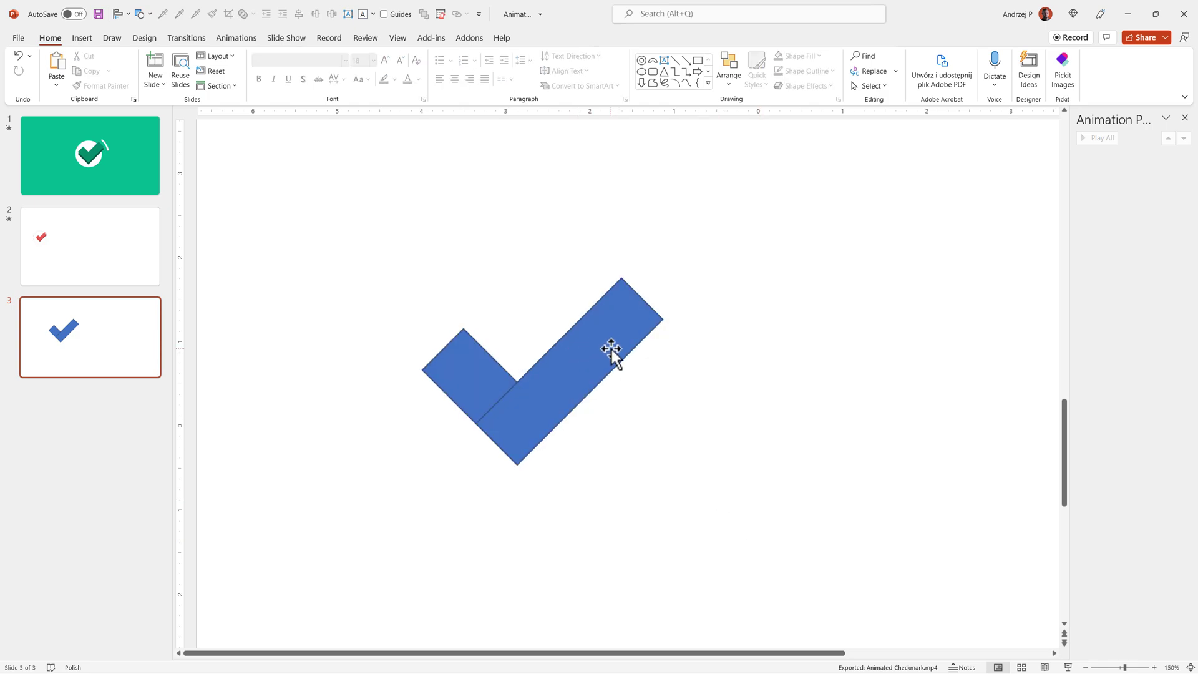
{"action": "left_click", "coordinate": [611, 350]}
{"action": "left_click", "coordinate": [469, 390], "text": "shift"}
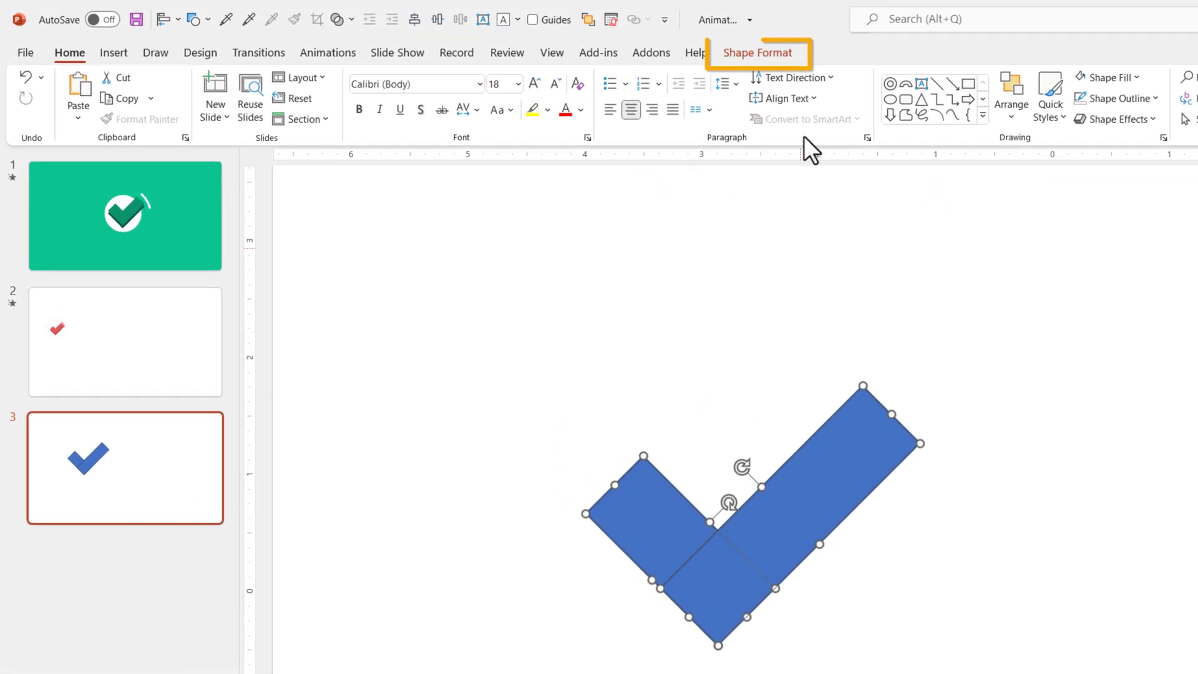
{"action": "left_click", "coordinate": [758, 54]}
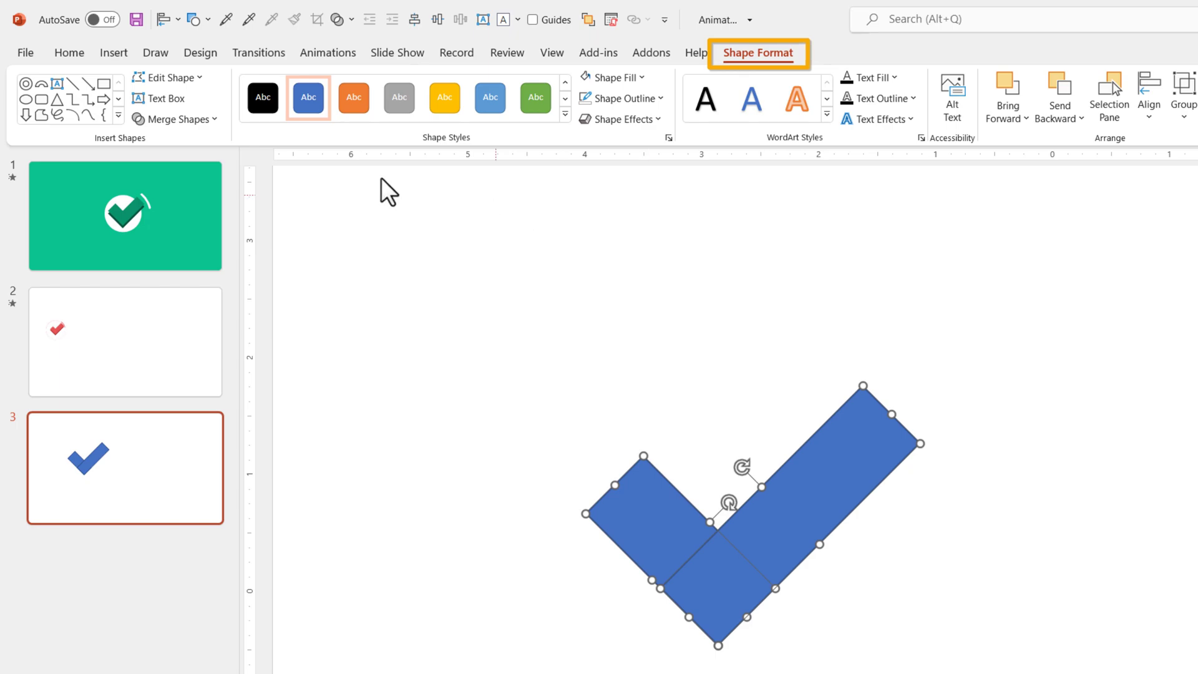
{"action": "left_click", "coordinate": [178, 119]}
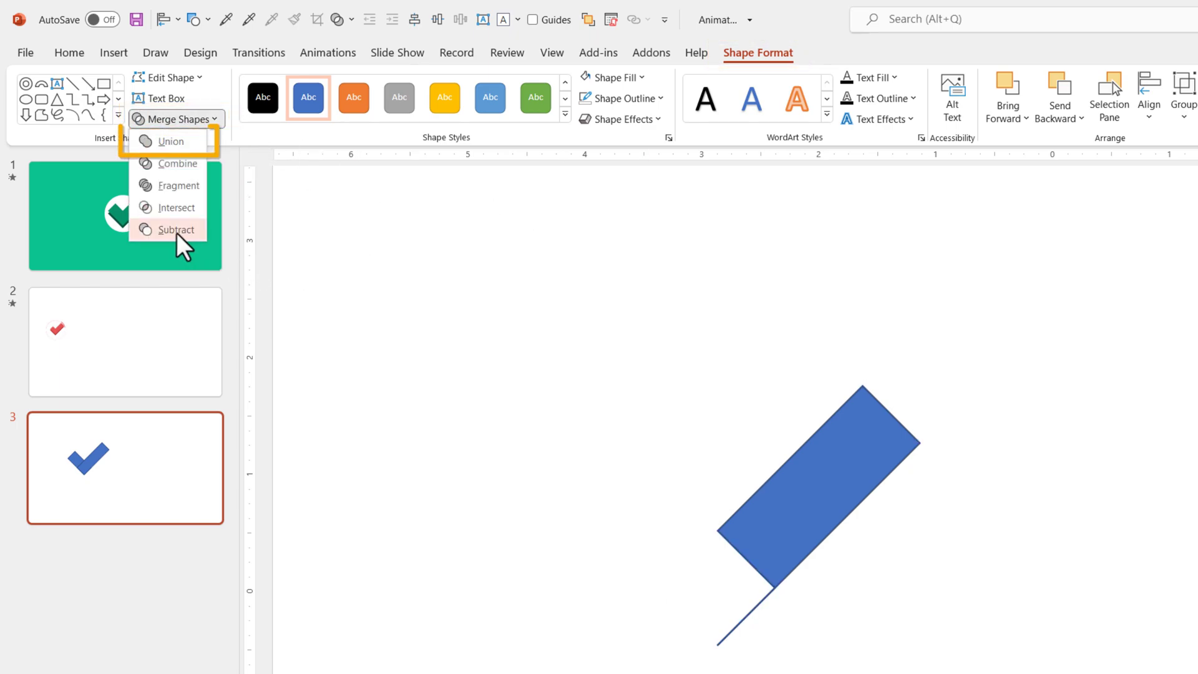
{"action": "left_click", "coordinate": [171, 143]}
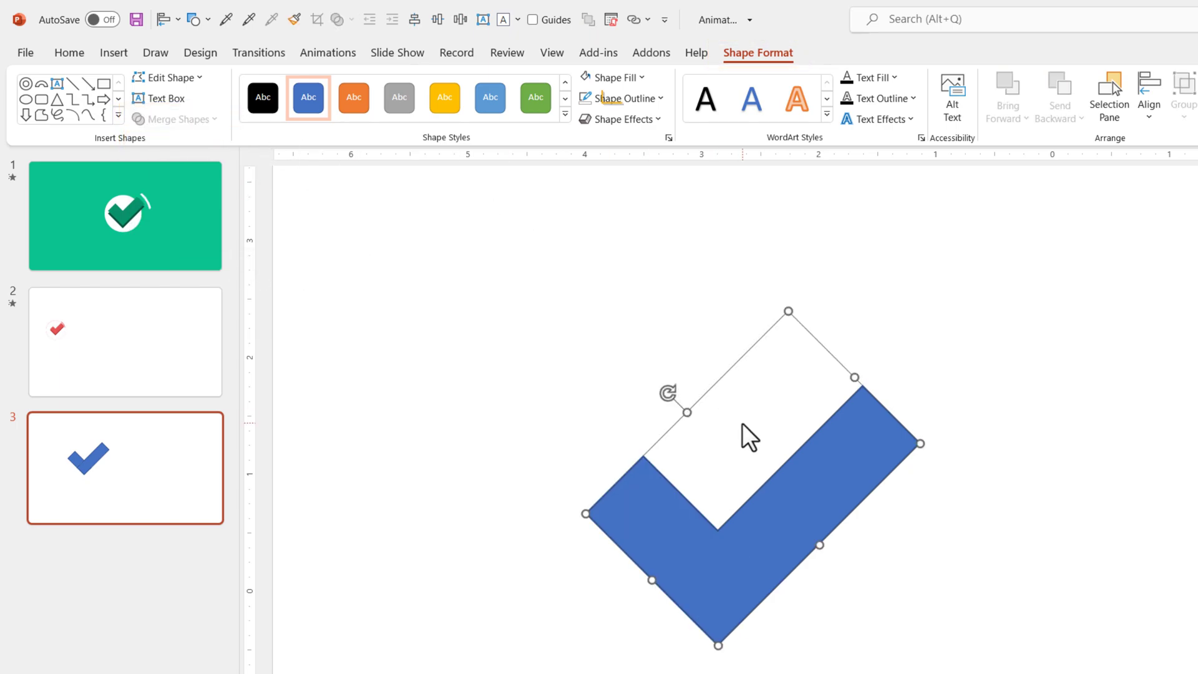
Step: Fill the checkmark with a custom dark teal and shift it slightly right
{"action": "left_click", "coordinate": [627, 100]}
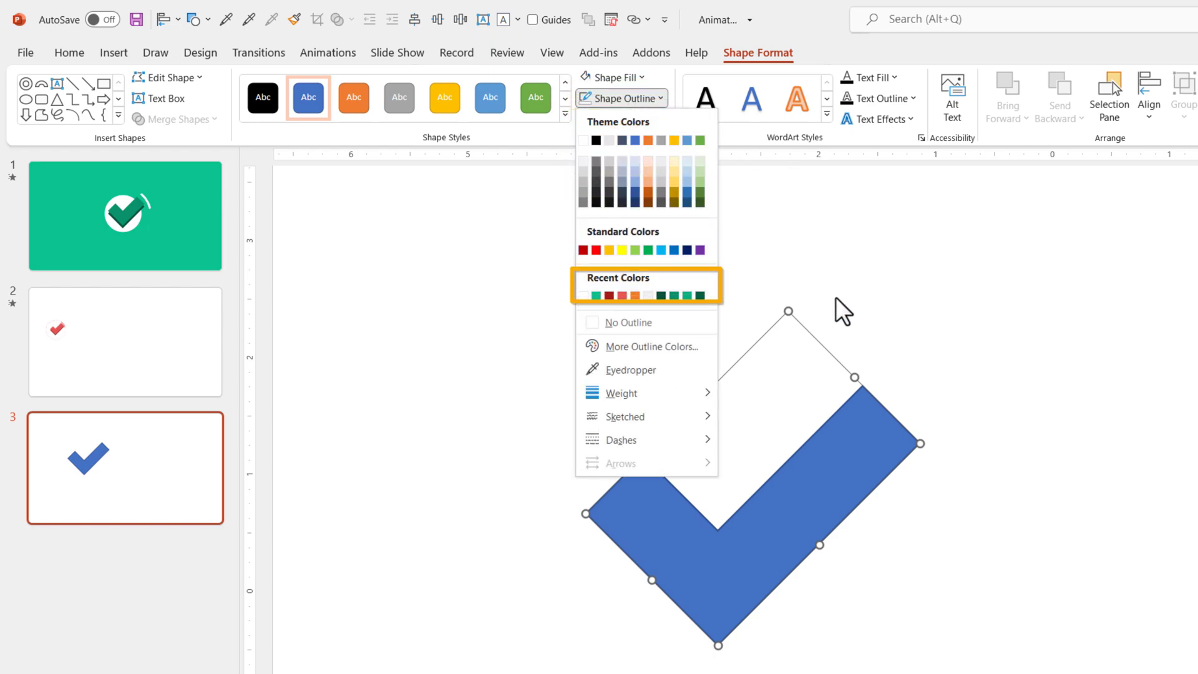
{"action": "key", "text": "Escape"}
{"action": "left_click", "coordinate": [641, 78]}
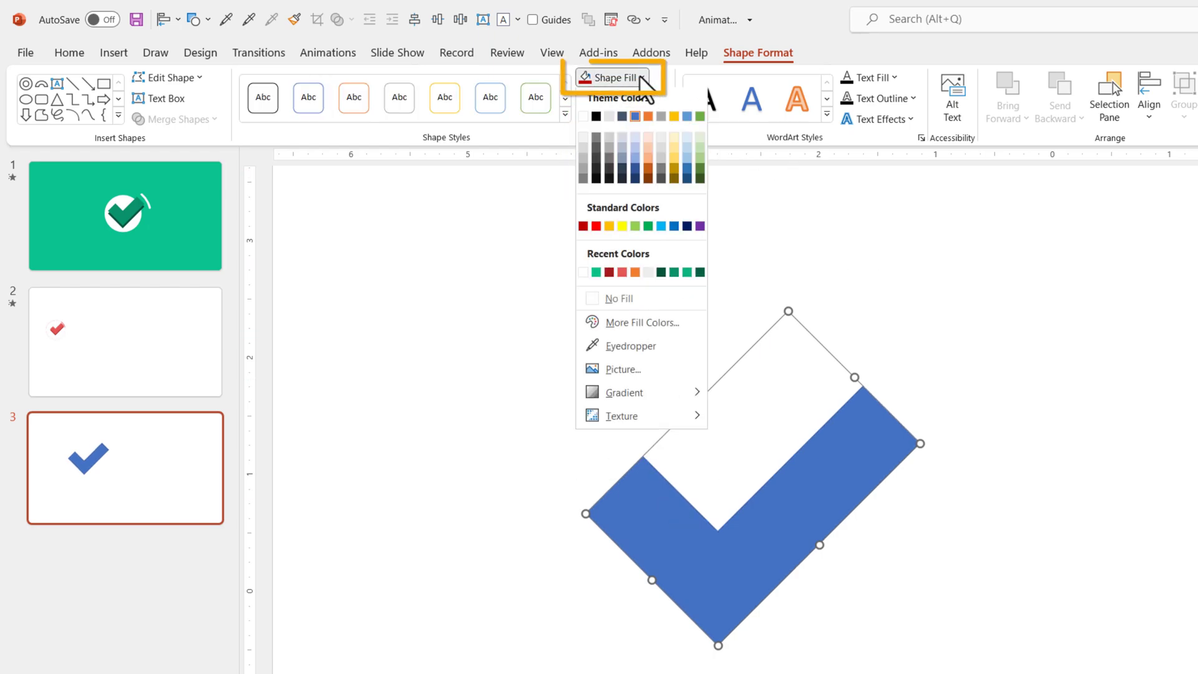
{"action": "left_click", "coordinate": [669, 323]}
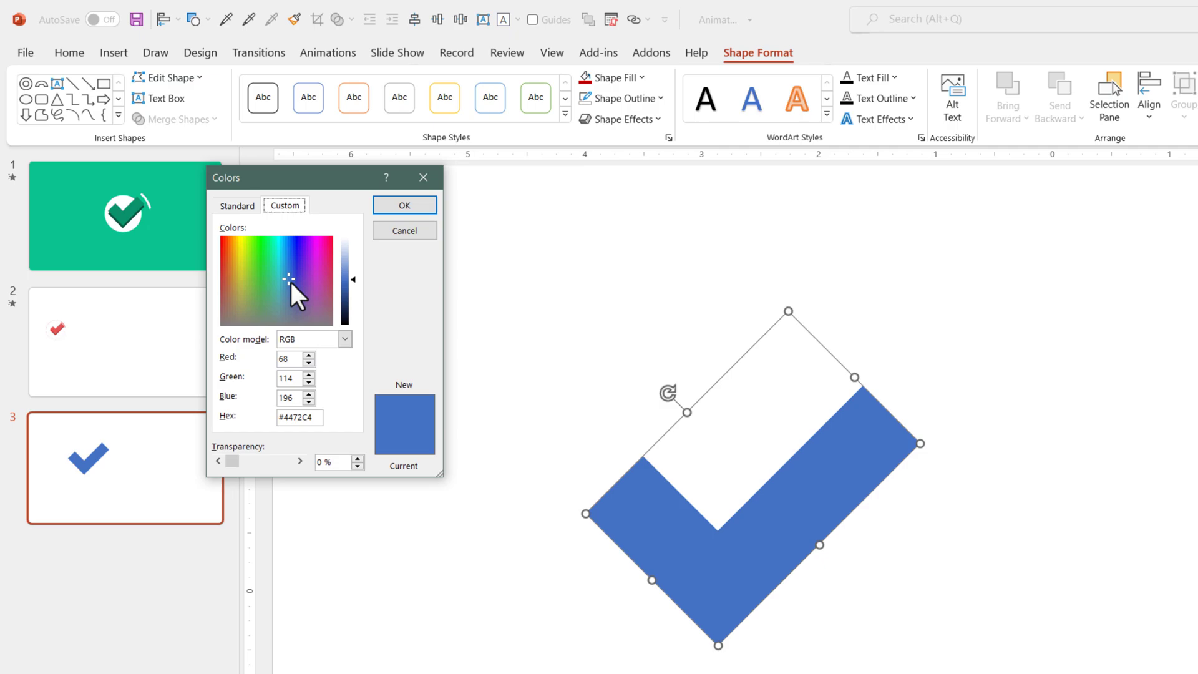
{"action": "left_click_drag", "start_coordinate": [290, 282], "coordinate": [276, 262]}
{"action": "left_click_drag", "start_coordinate": [361, 275], "coordinate": [356, 303]}
{"action": "left_click", "coordinate": [399, 207]}
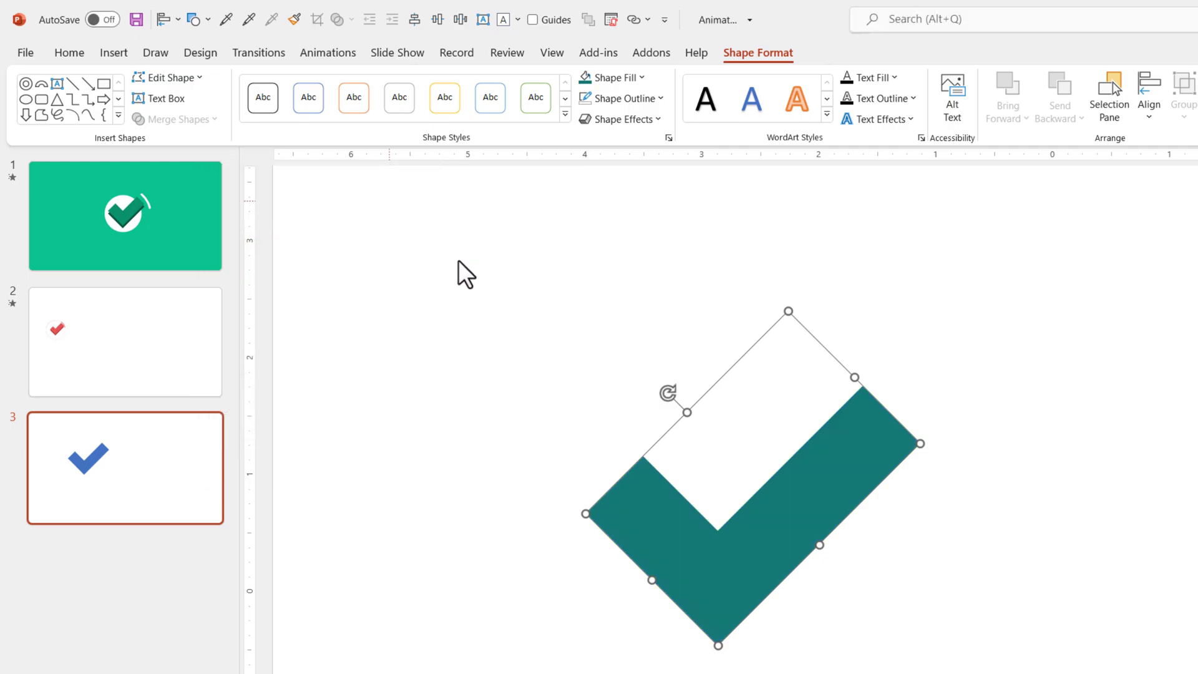
{"action": "left_click", "coordinate": [1083, 571]}
{"action": "left_click_drag", "start_coordinate": [776, 522], "coordinate": [830, 543]}
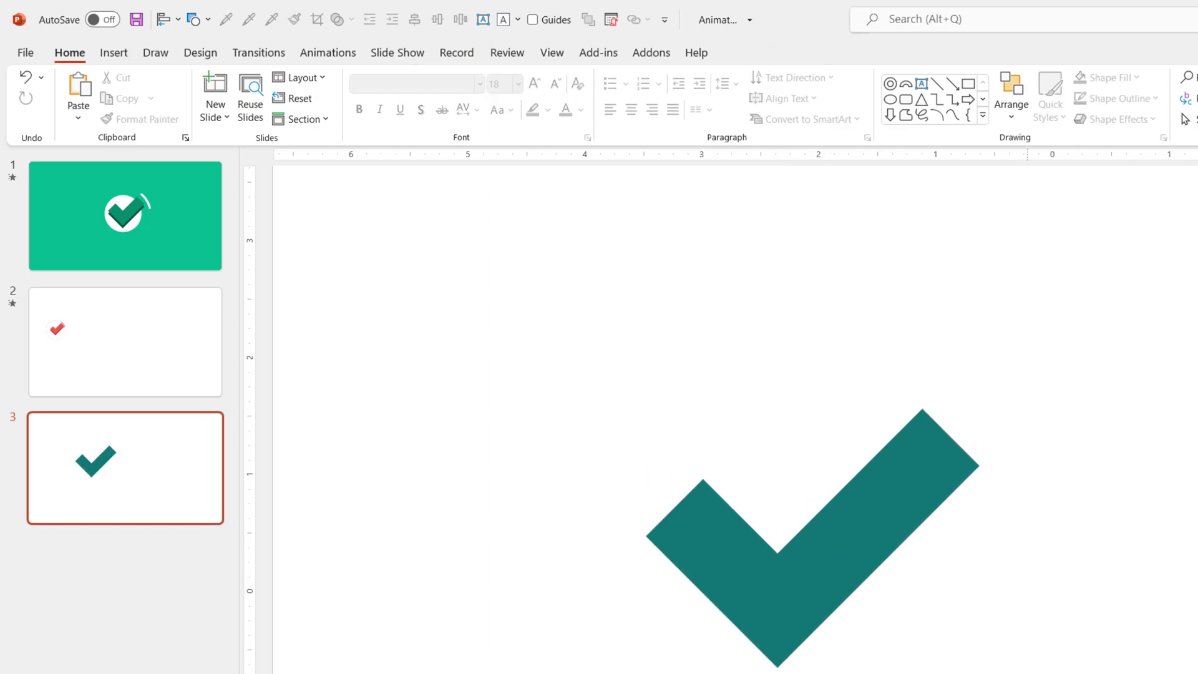
Step: Draw a round donut over the checkmark, centre it, and thin its ring
{"action": "left_click", "coordinate": [199, 19]}
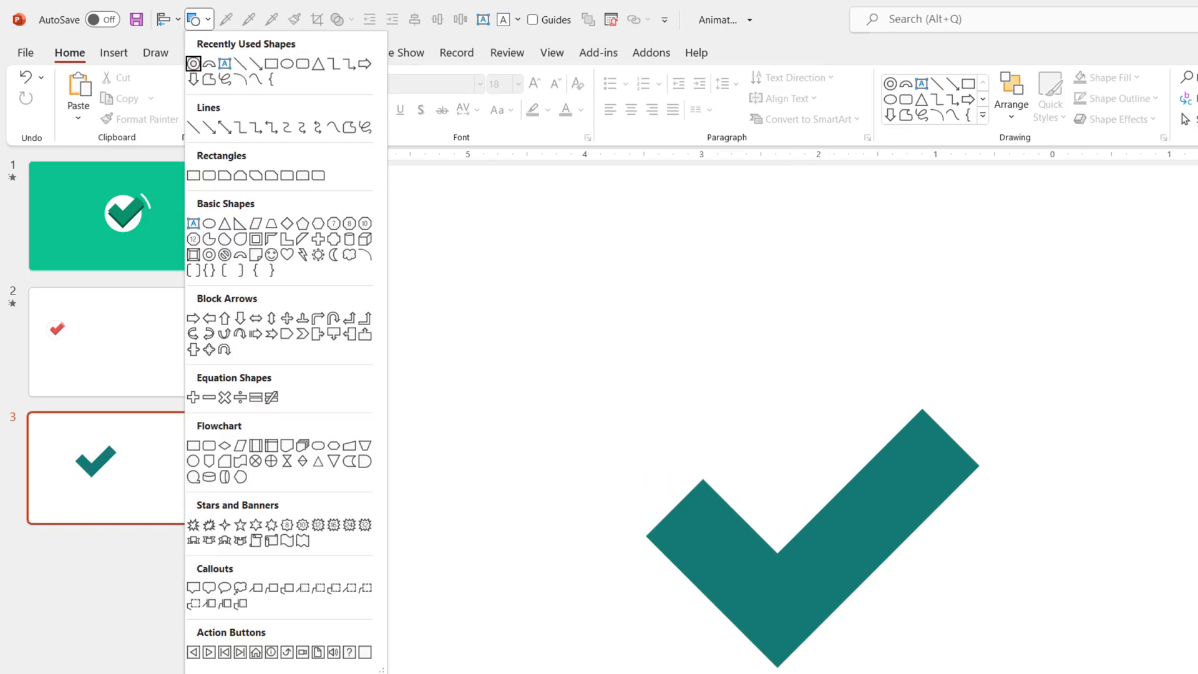
{"action": "left_click", "coordinate": [210, 256]}
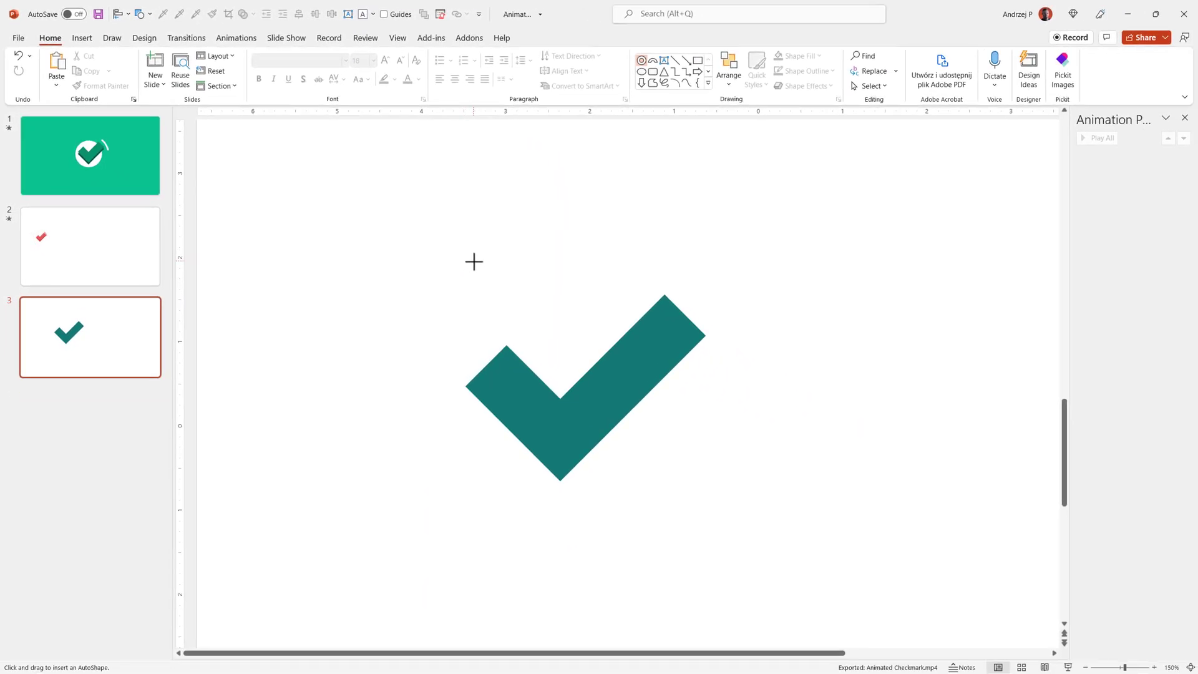
{"action": "left_click_drag", "start_coordinate": [474, 261], "coordinate": [722, 508]}
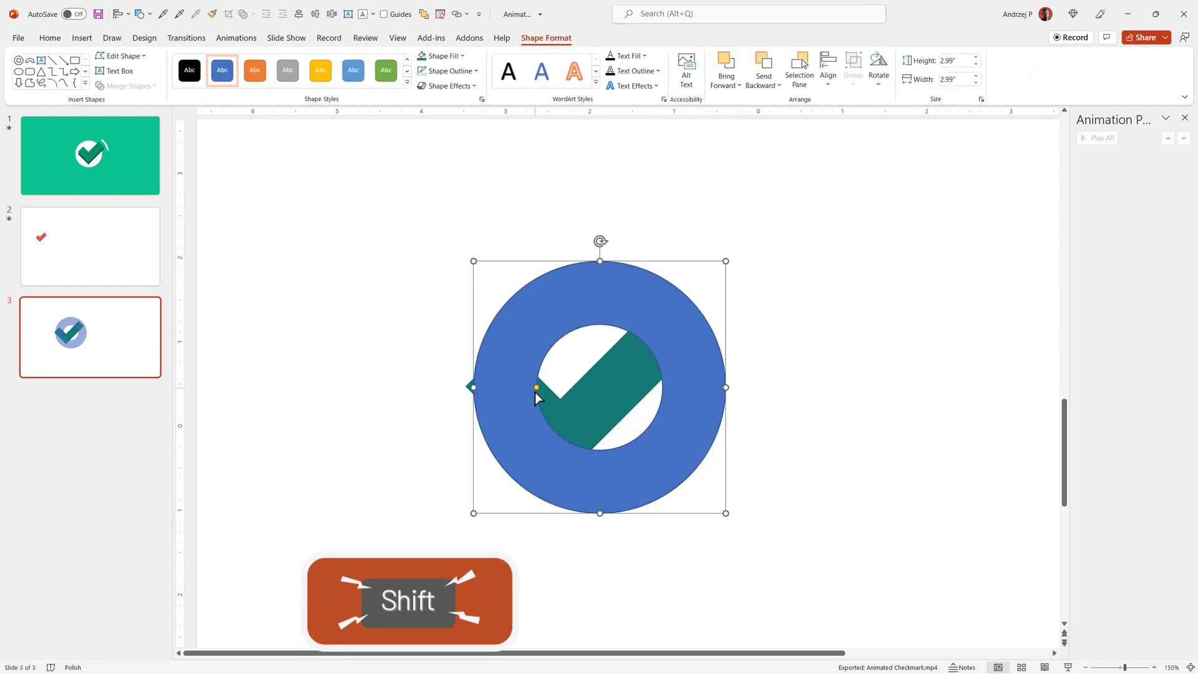
{"action": "left_click_drag", "start_coordinate": [536, 392], "coordinate": [488, 379]}
{"action": "left_click_drag", "start_coordinate": [535, 280], "coordinate": [529, 269]}
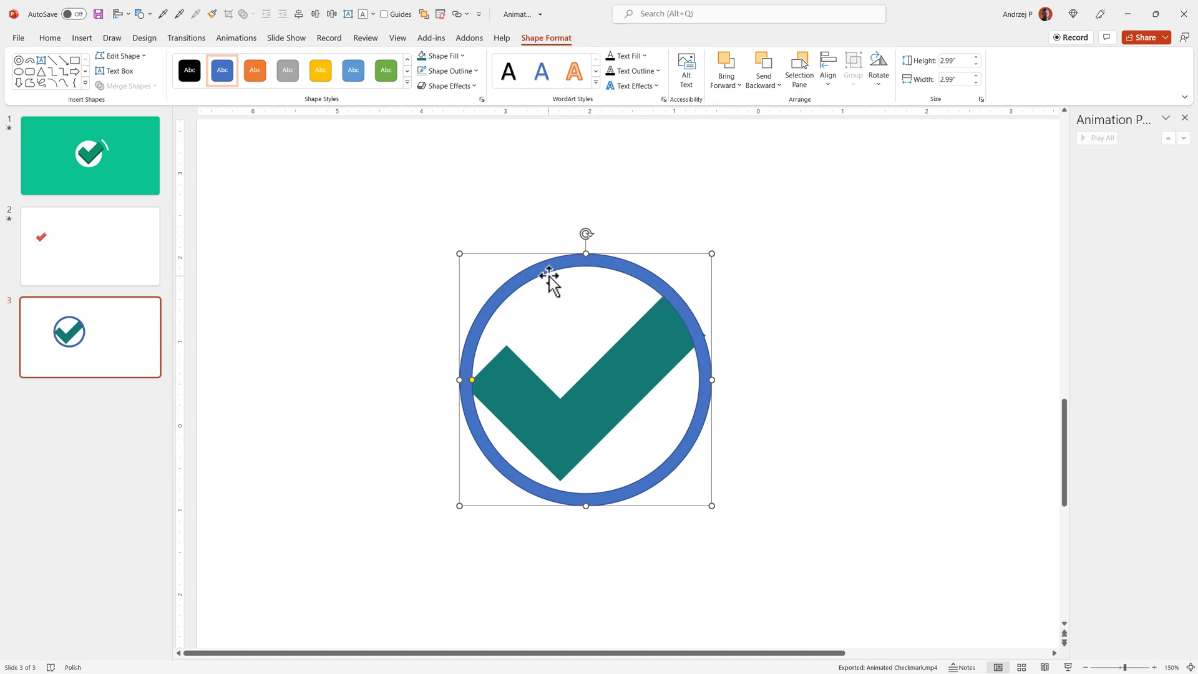
{"action": "left_click_drag", "start_coordinate": [472, 382], "coordinate": [469, 382]}
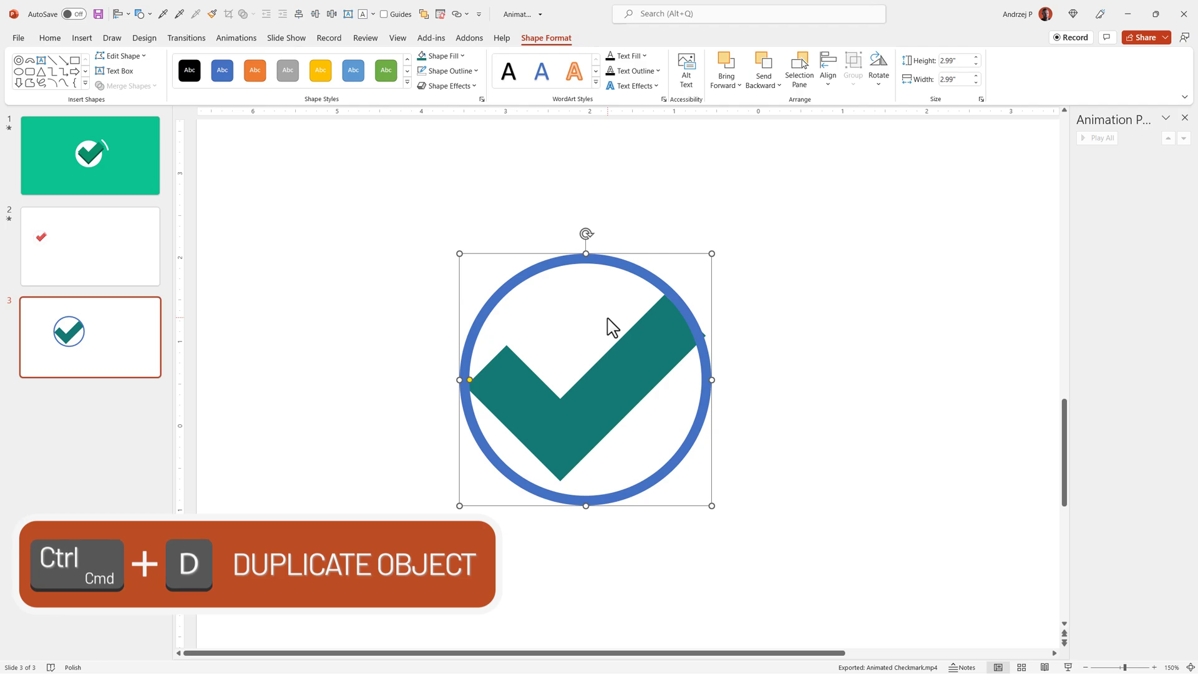
Step: Duplicate the ring and place the copy exactly over the original, checking the Align options
{"action": "key", "text": "ctrl+d"}
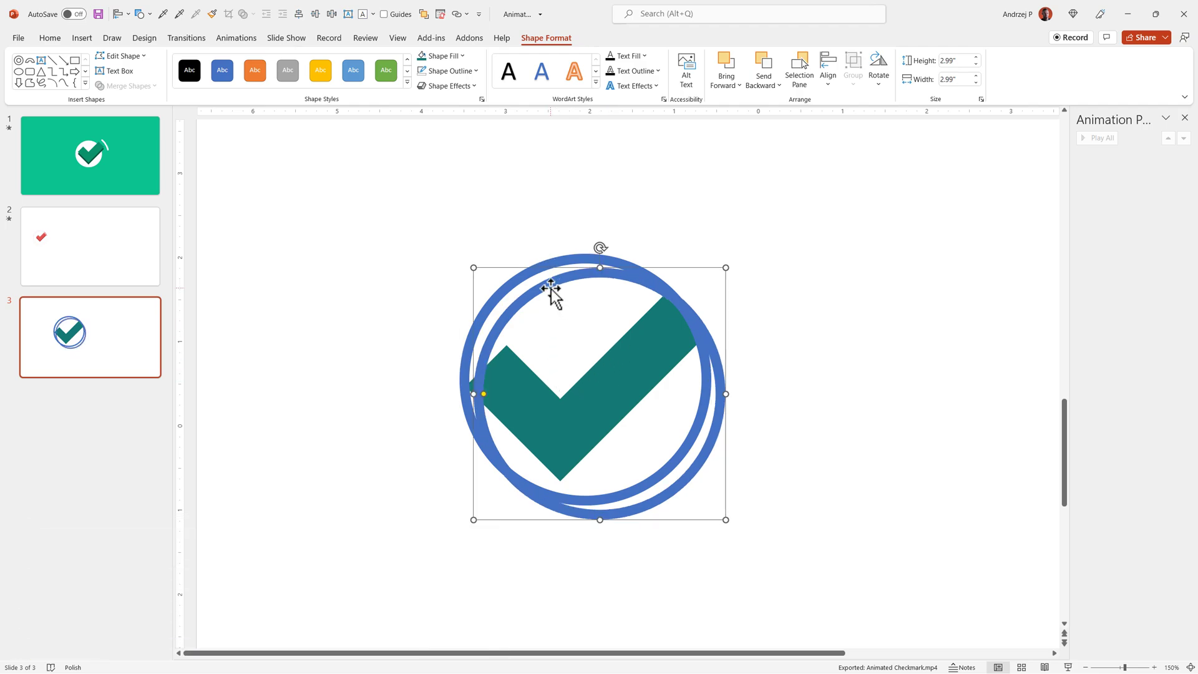
{"action": "left_click_drag", "start_coordinate": [552, 287], "coordinate": [536, 275]}
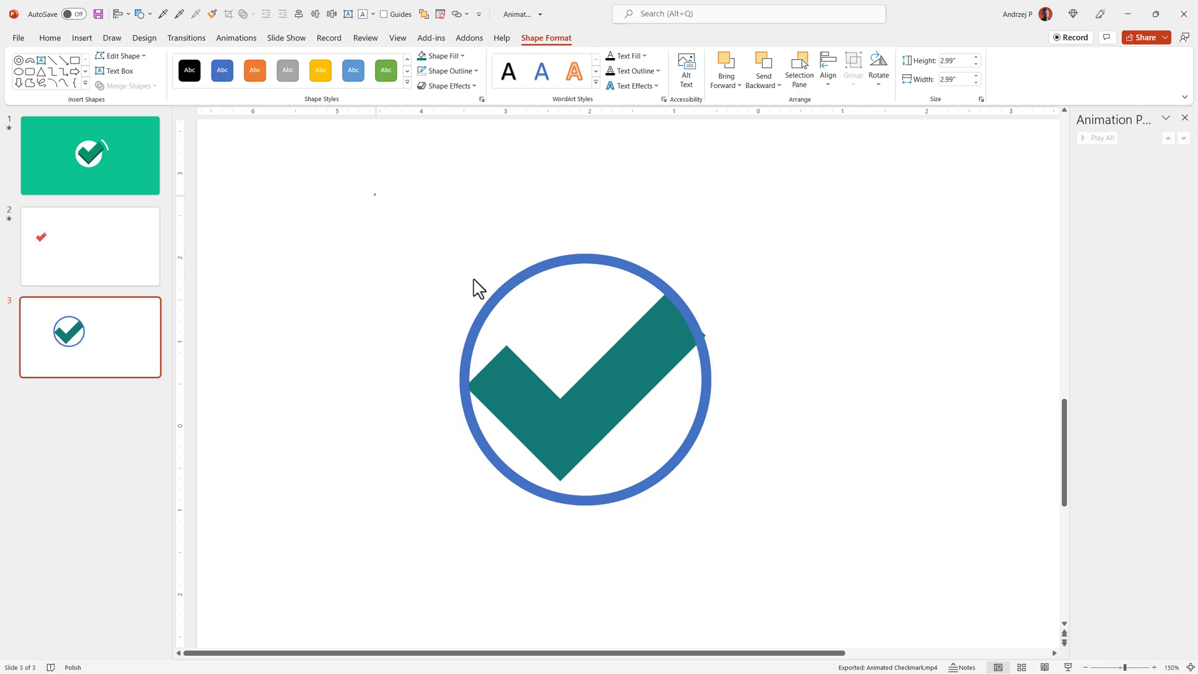
{"action": "left_click_drag", "start_coordinate": [373, 193], "coordinate": [809, 587]}
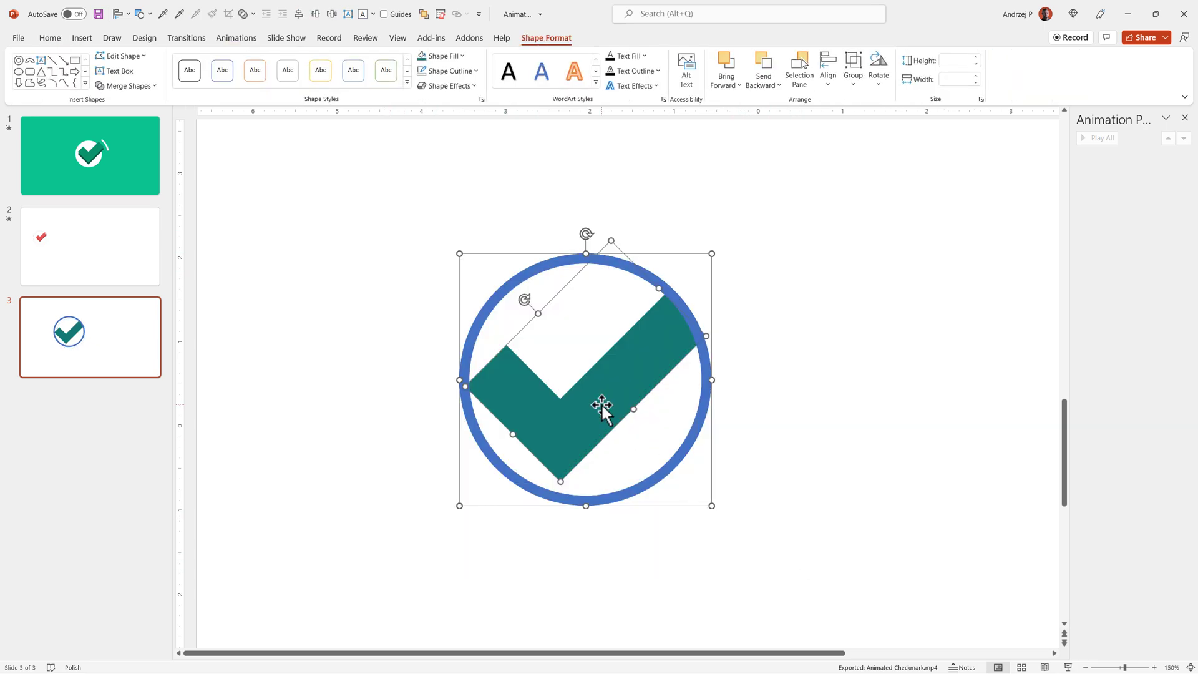
{"action": "left_click", "coordinate": [572, 388], "text": "shift"}
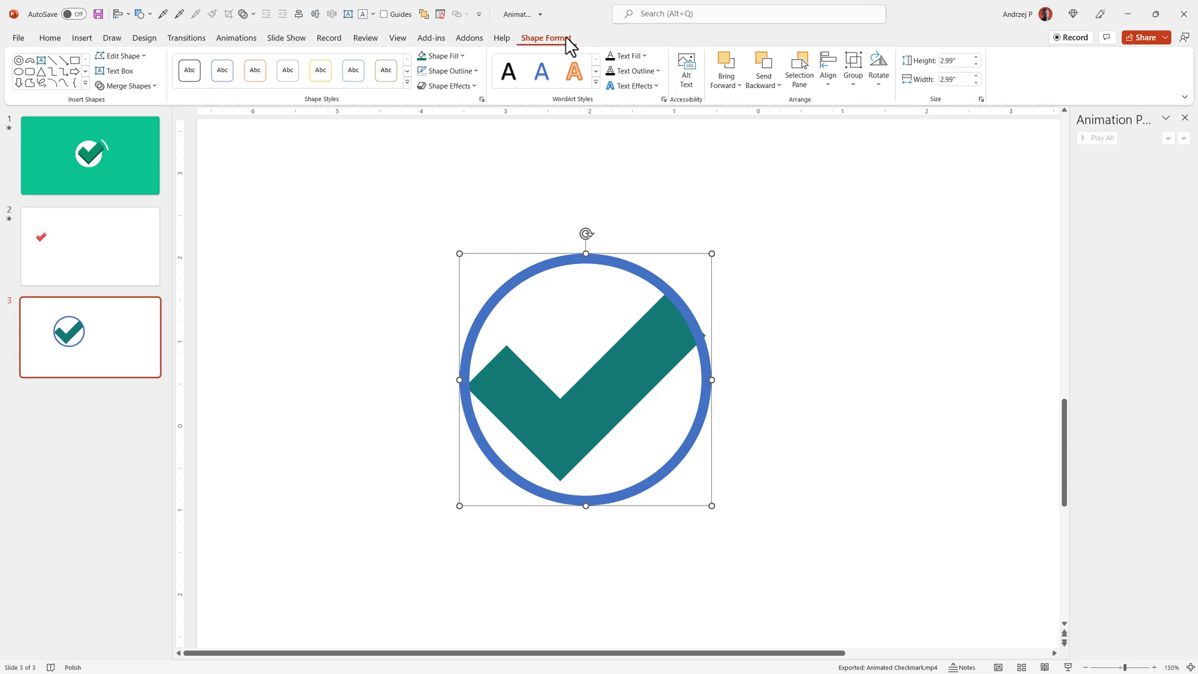
{"action": "left_click", "coordinate": [829, 75]}
{"action": "left_click", "coordinate": [827, 78]}
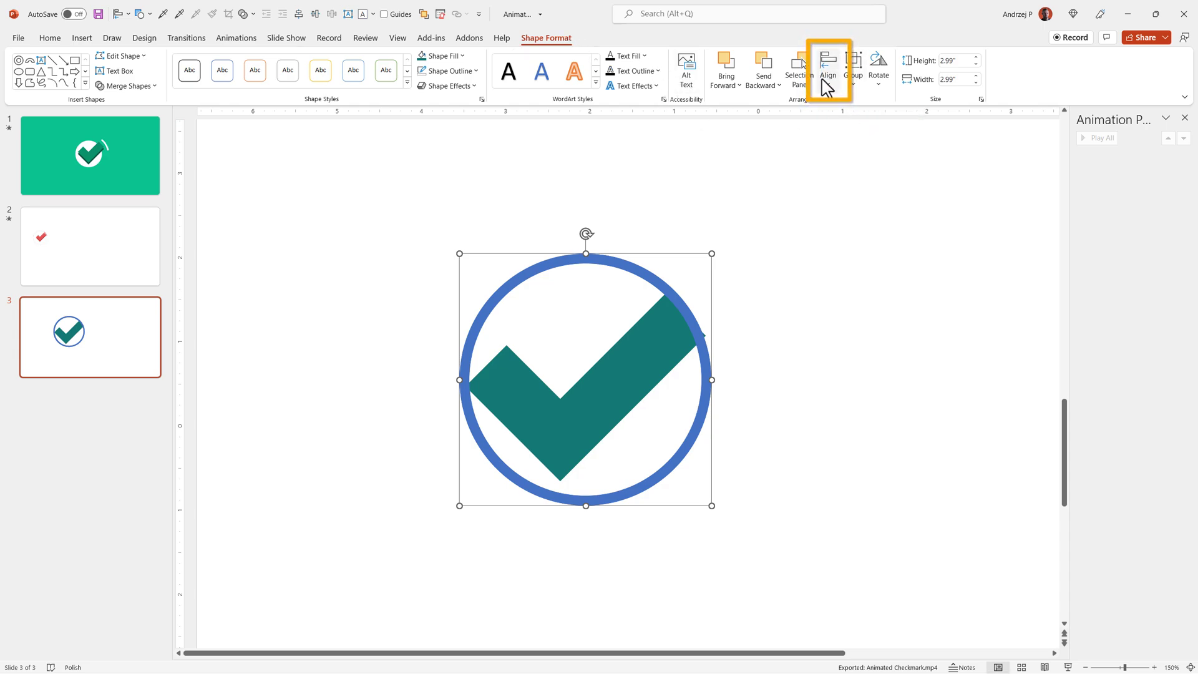
{"action": "left_click", "coordinate": [828, 76]}
{"action": "key", "text": "Escape"}
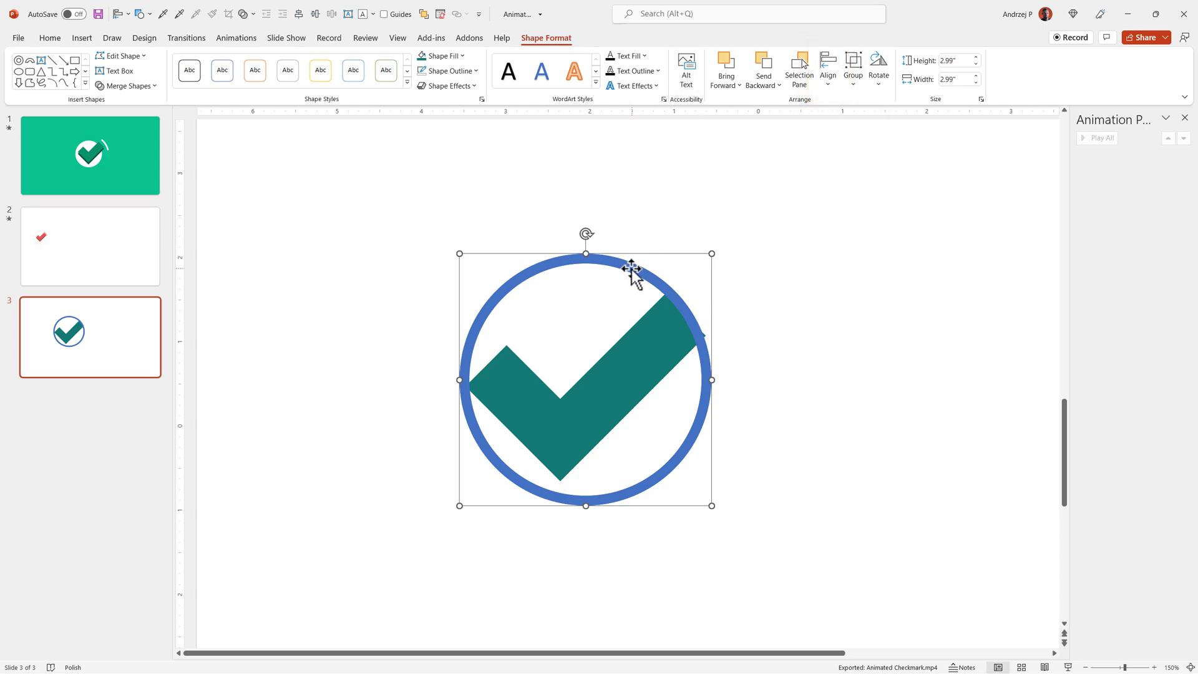
{"action": "left_click", "coordinate": [593, 340]}
{"action": "left_click_drag", "start_coordinate": [549, 275], "coordinate": [618, 286]}
{"action": "key", "text": "Escape"}
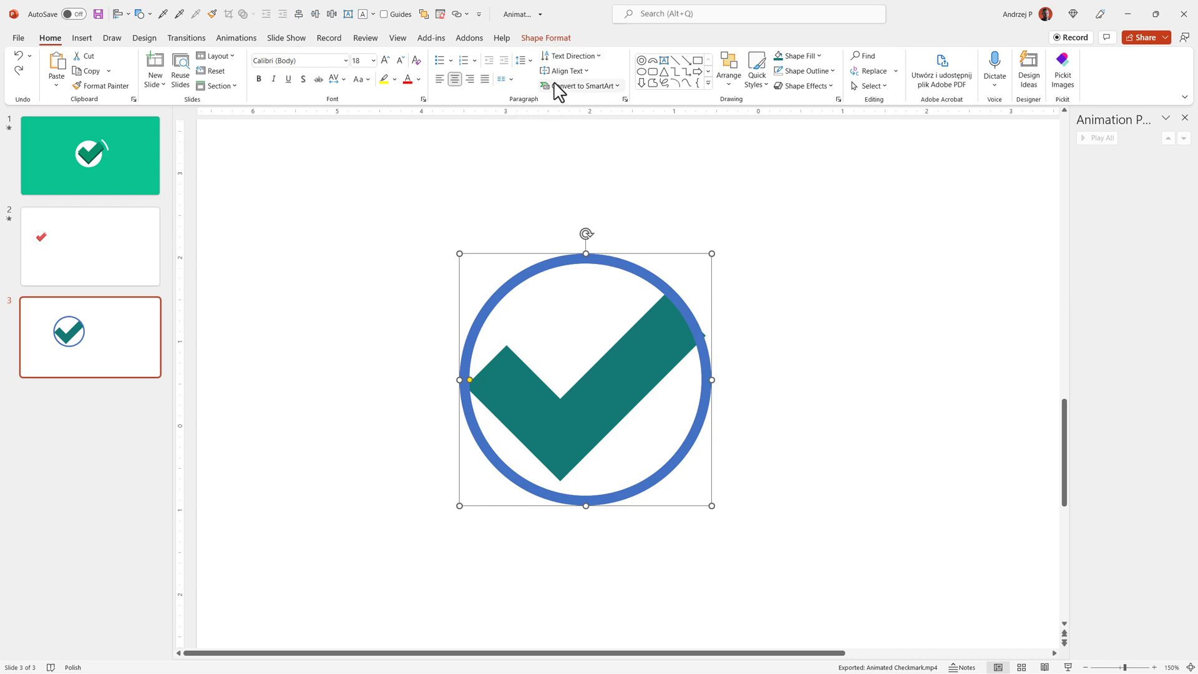
Step: Resize the duplicate ring to 3.2" height and 3.2" width
{"action": "left_click", "coordinate": [546, 39]}
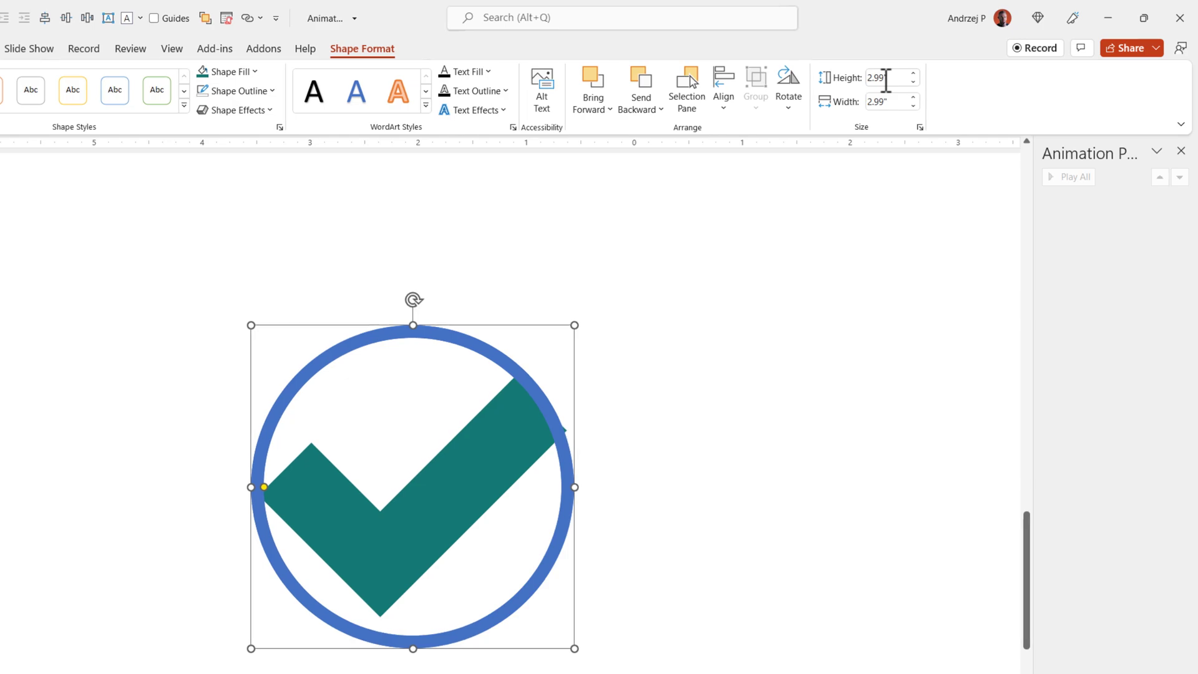
{"action": "left_click", "coordinate": [885, 77]}
{"action": "key", "text": "Tab"}
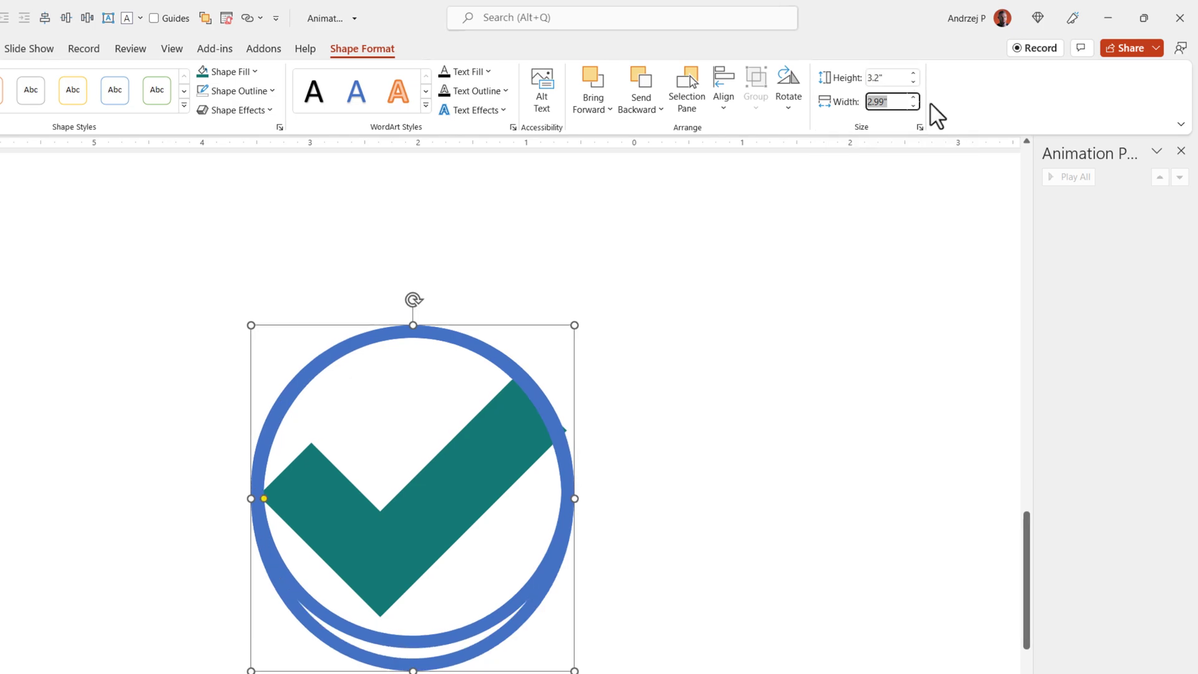
{"action": "type", "text": "3.2"}
{"action": "key", "text": "Return"}
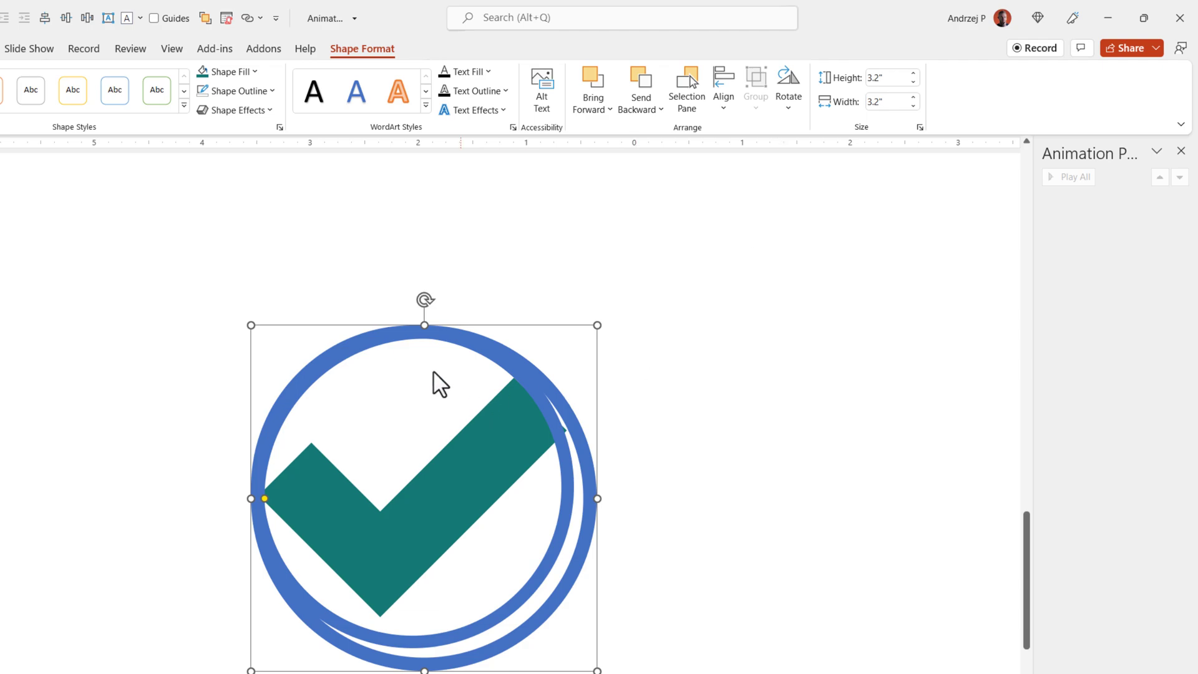
{"action": "left_click", "coordinate": [514, 556]}
Step: Align Center and Align Middle the two circles, leaving out the checkmark
{"action": "key", "text": "ctrl+a"}
{"action": "left_click", "coordinate": [428, 562], "text": "ctrl"}
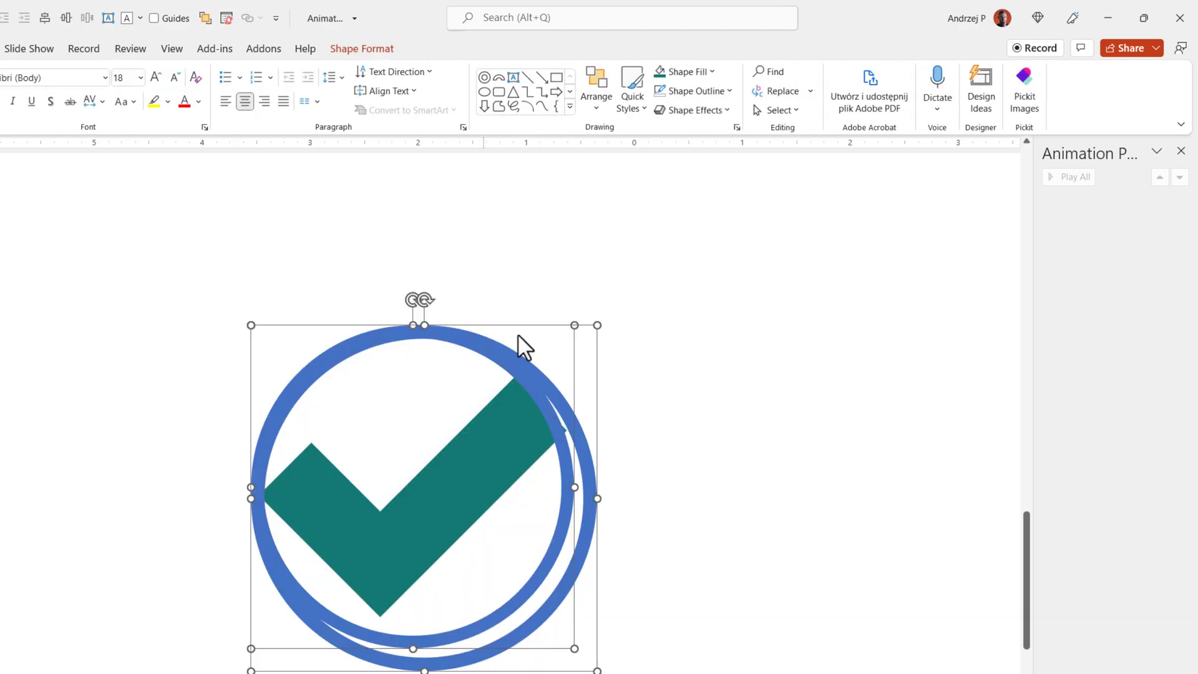
{"action": "left_click", "coordinate": [372, 47]}
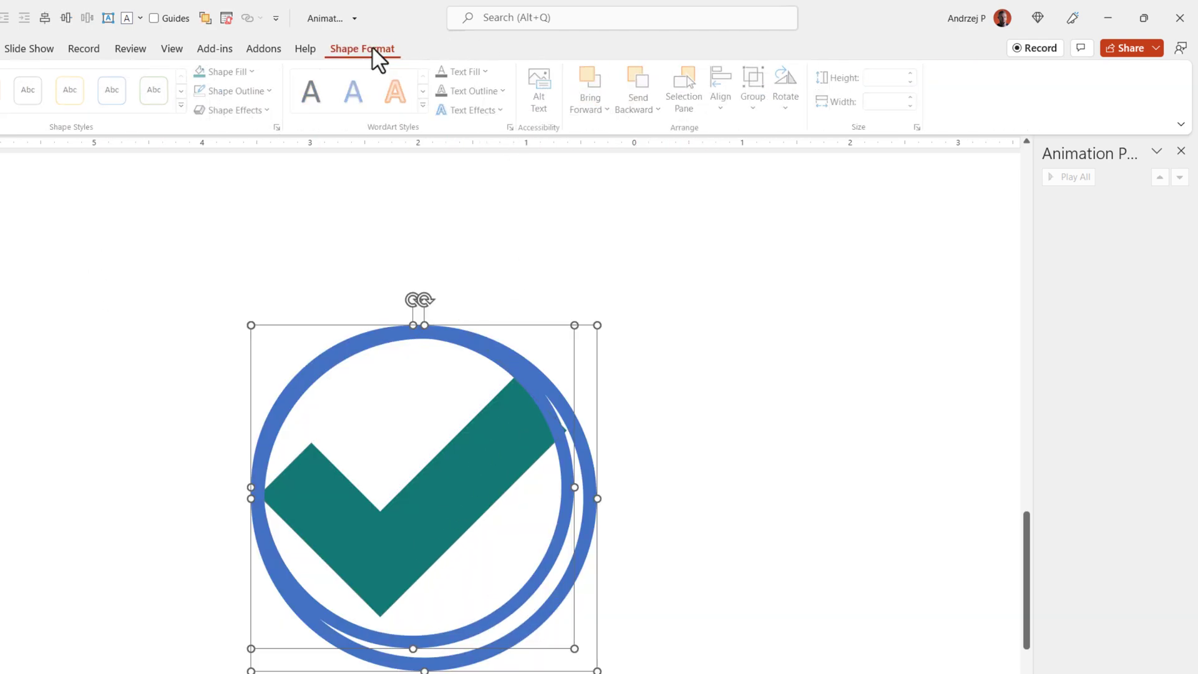
{"action": "left_click", "coordinate": [724, 100]}
{"action": "left_click", "coordinate": [762, 152]}
{"action": "left_click", "coordinate": [727, 106]}
{"action": "left_click", "coordinate": [759, 219]}
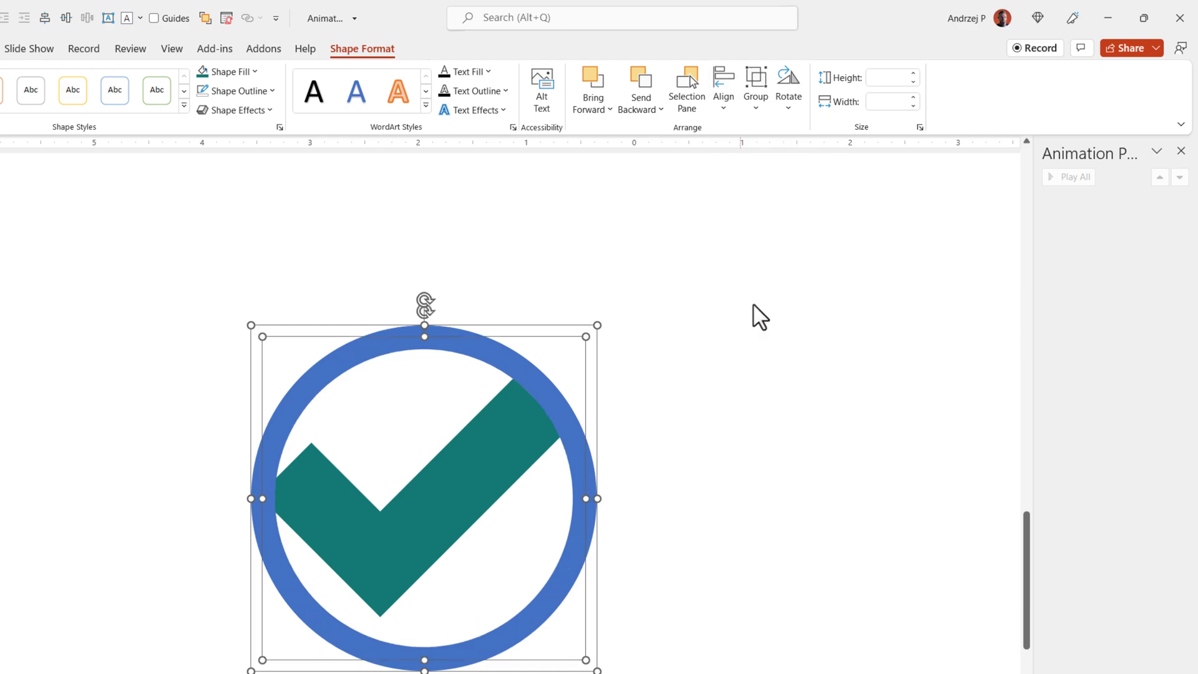
{"action": "left_click", "coordinate": [760, 317]}
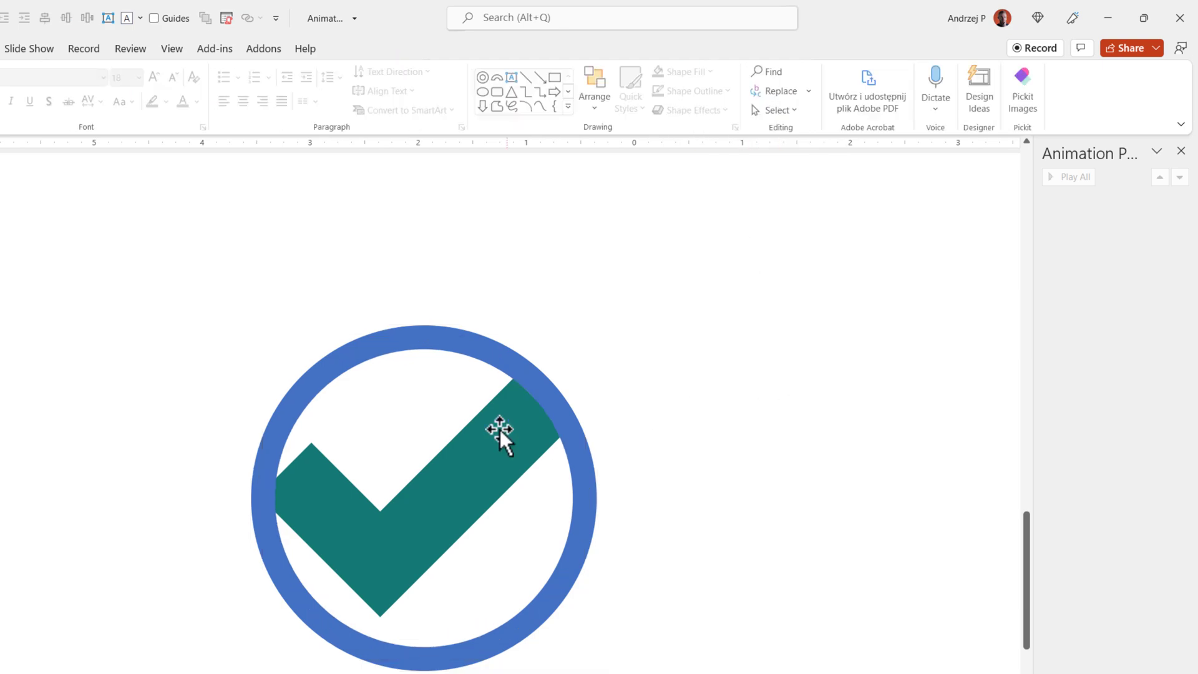
Step: Fill the outer ring green and thicken it to hide the blue ring beneath
{"action": "left_click", "coordinate": [363, 339]}
{"action": "left_click", "coordinate": [378, 49]}
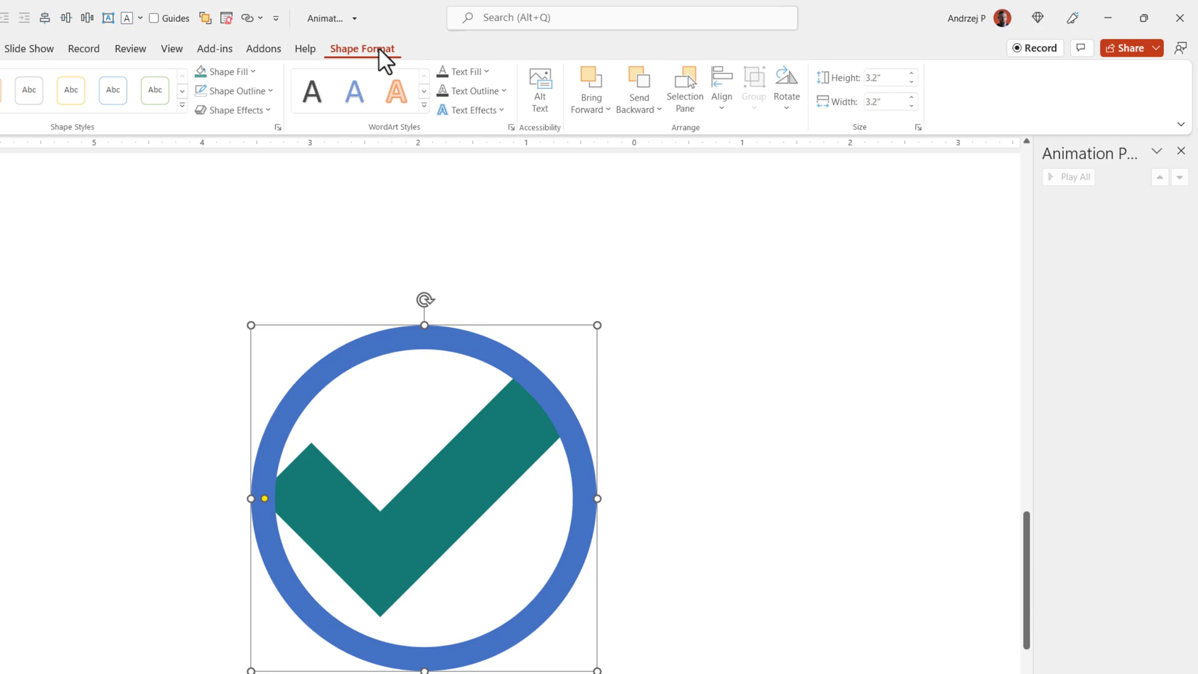
{"action": "left_click", "coordinate": [231, 71]}
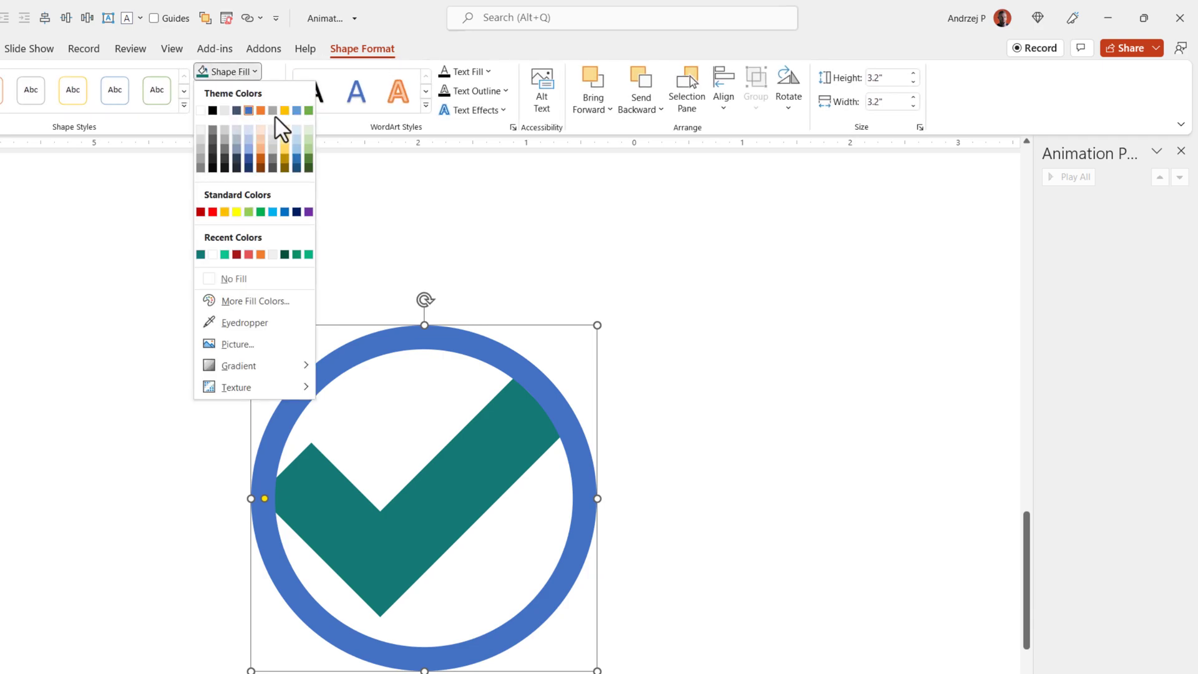
{"action": "left_click", "coordinate": [308, 110]}
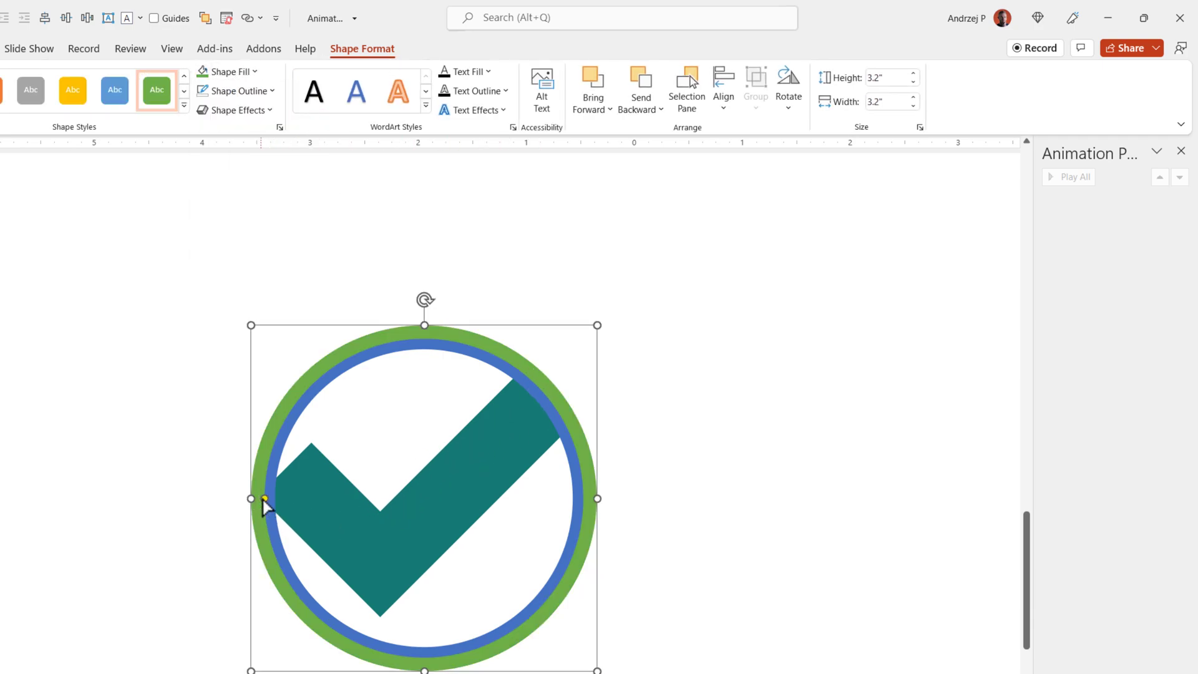
{"action": "left_click_drag", "start_coordinate": [265, 498], "coordinate": [283, 497]}
{"action": "scroll", "coordinate": [461, 358], "scroll_direction": "up", "scroll_amount": 6, "text": "ctrl"}
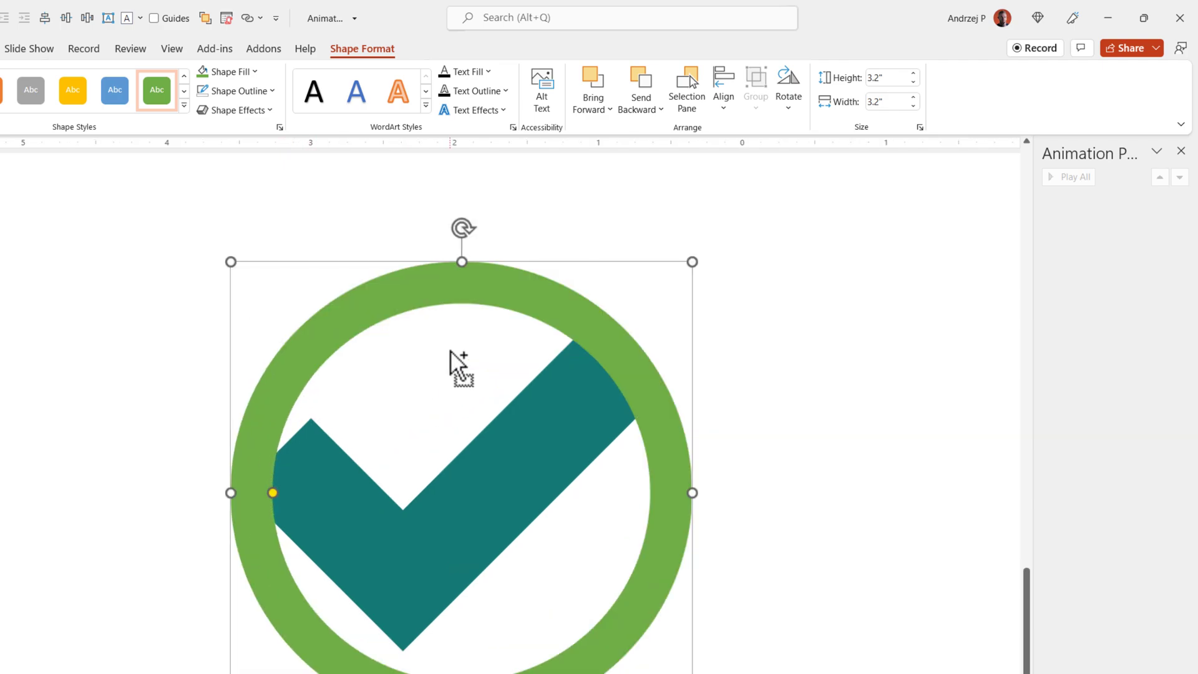
{"action": "scroll", "coordinate": [463, 355], "scroll_direction": "down", "scroll_amount": 3, "text": "ctrl"}
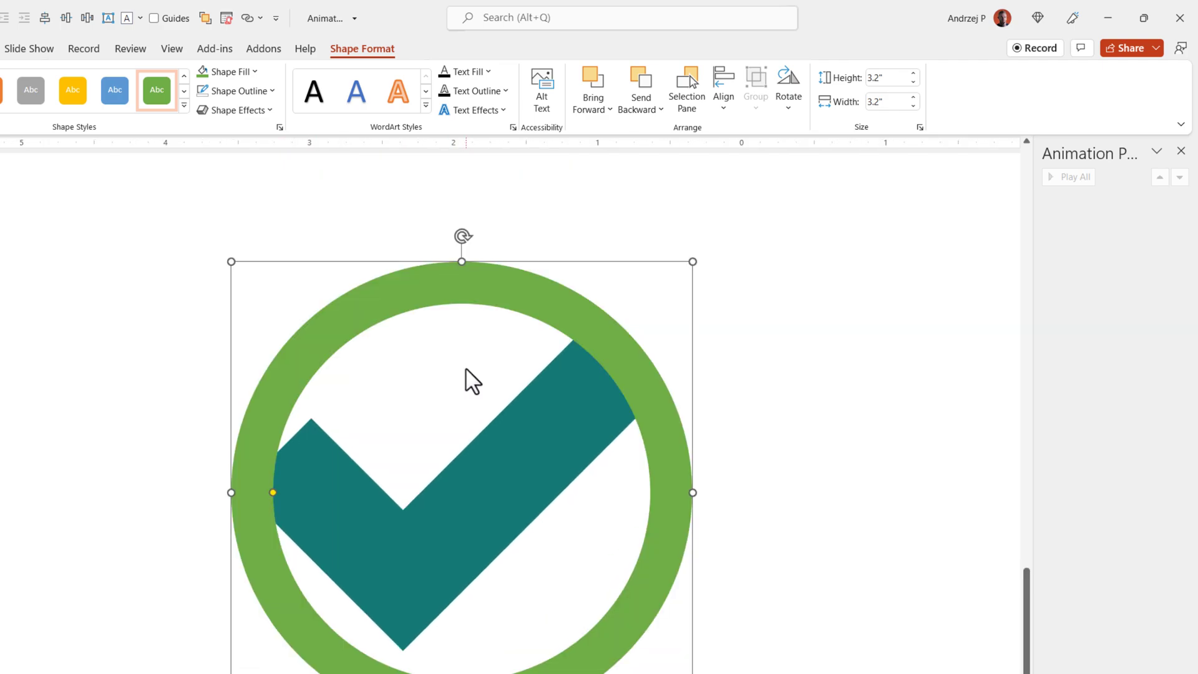
{"action": "left_click", "coordinate": [147, 392]}
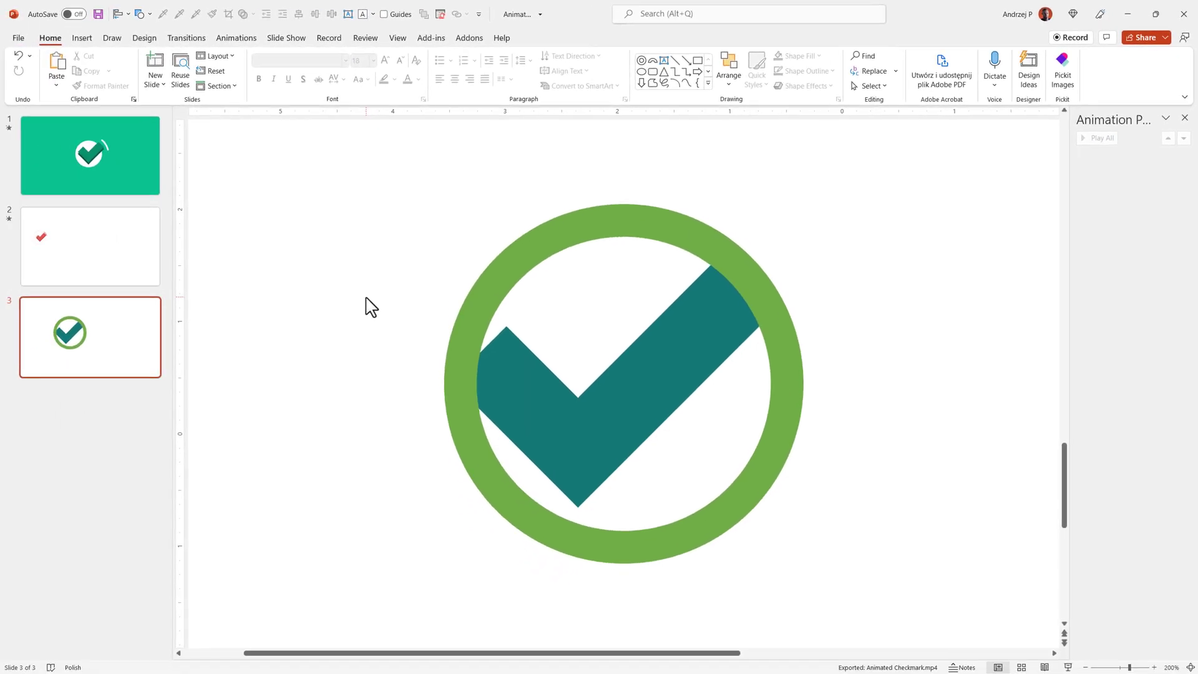
{"action": "key", "text": "alt"}
{"action": "key", "text": "4"}
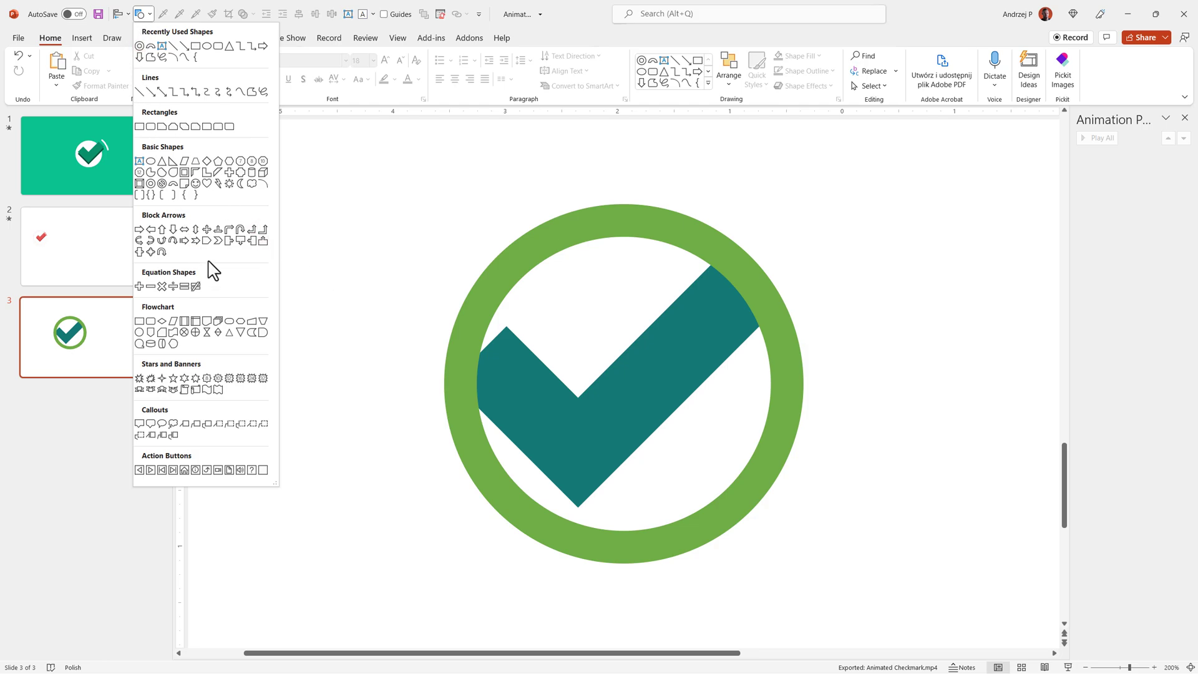
Step: Draw a 0.91" by 0.38" oval on the ring's upper left, rotate it about 30°, and place a copy alongside
{"action": "left_click", "coordinate": [153, 161]}
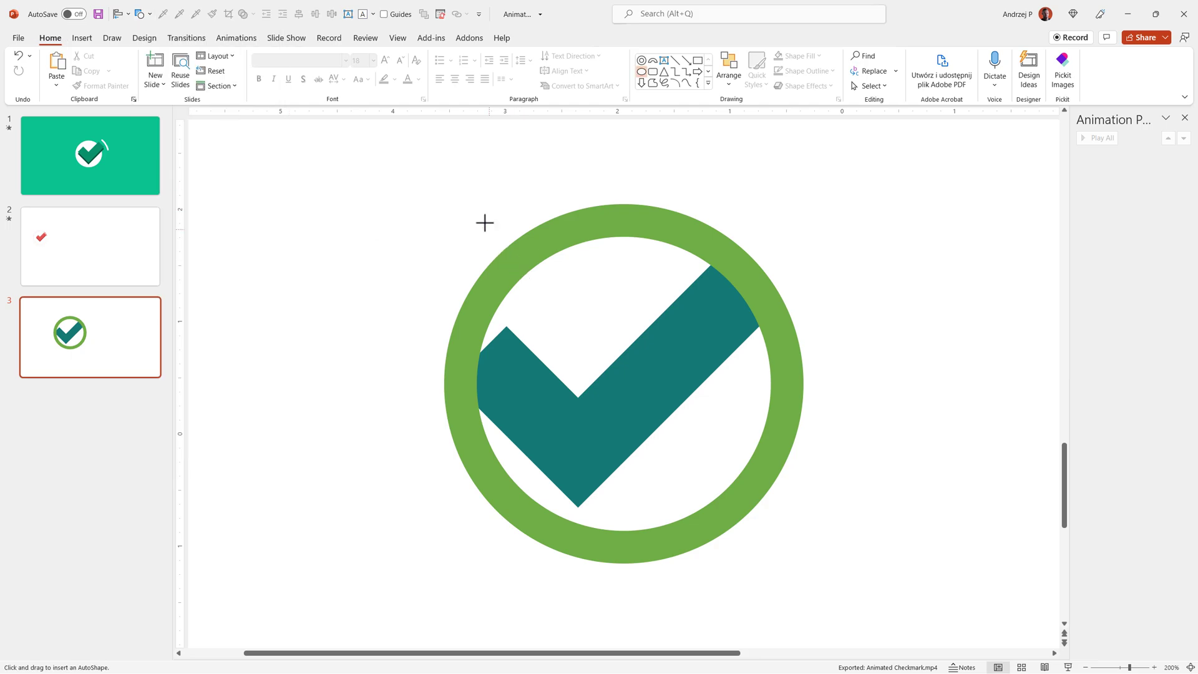
{"action": "left_click_drag", "start_coordinate": [484, 223], "coordinate": [587, 264]}
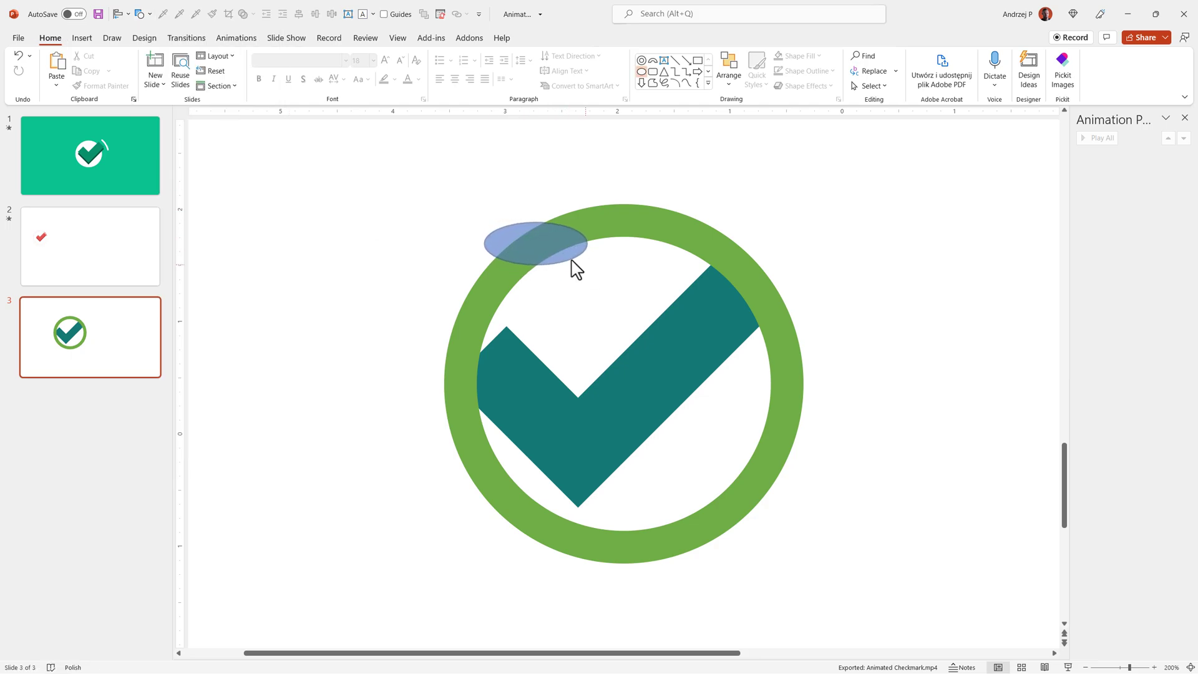
{"action": "left_click_drag", "start_coordinate": [535, 204], "coordinate": [499, 181]}
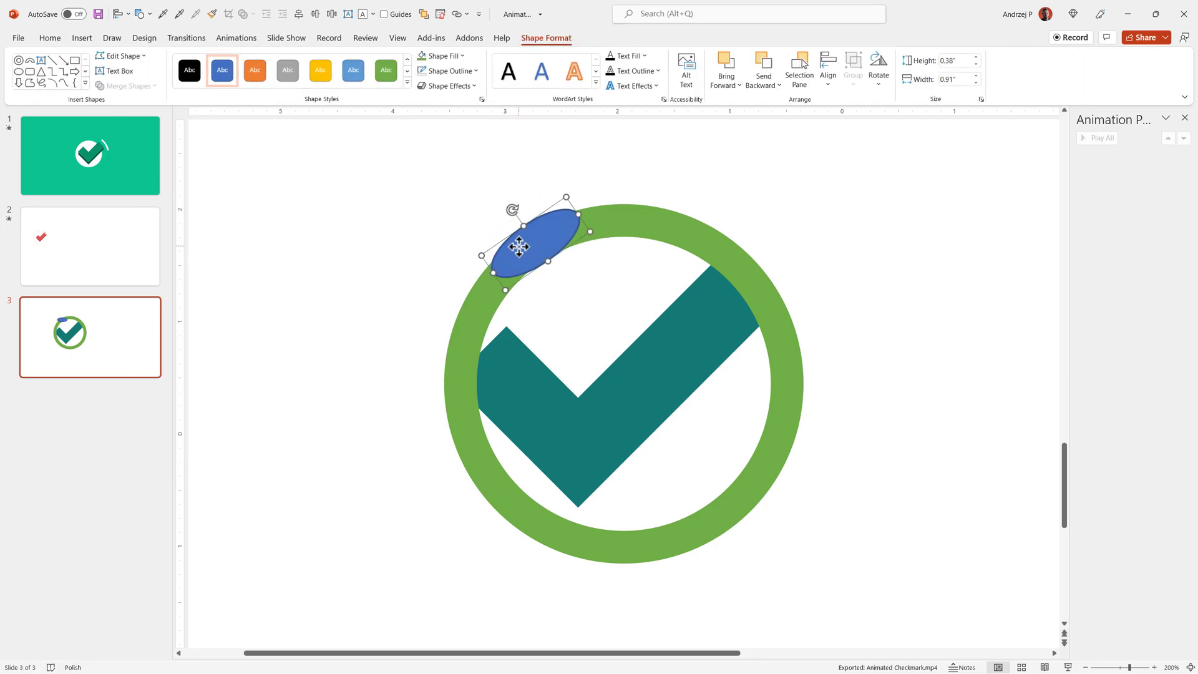
{"action": "left_click_drag", "start_coordinate": [519, 247], "coordinate": [513, 259]}
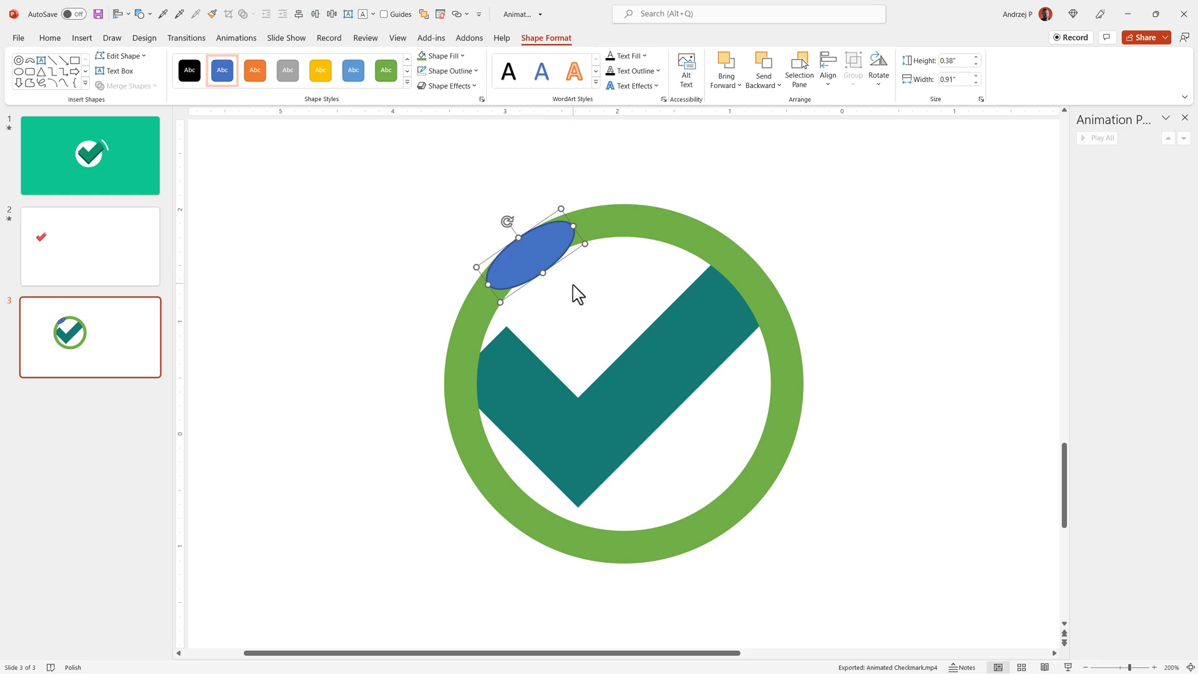
{"action": "left_click_drag", "start_coordinate": [533, 244], "coordinate": [556, 233]}
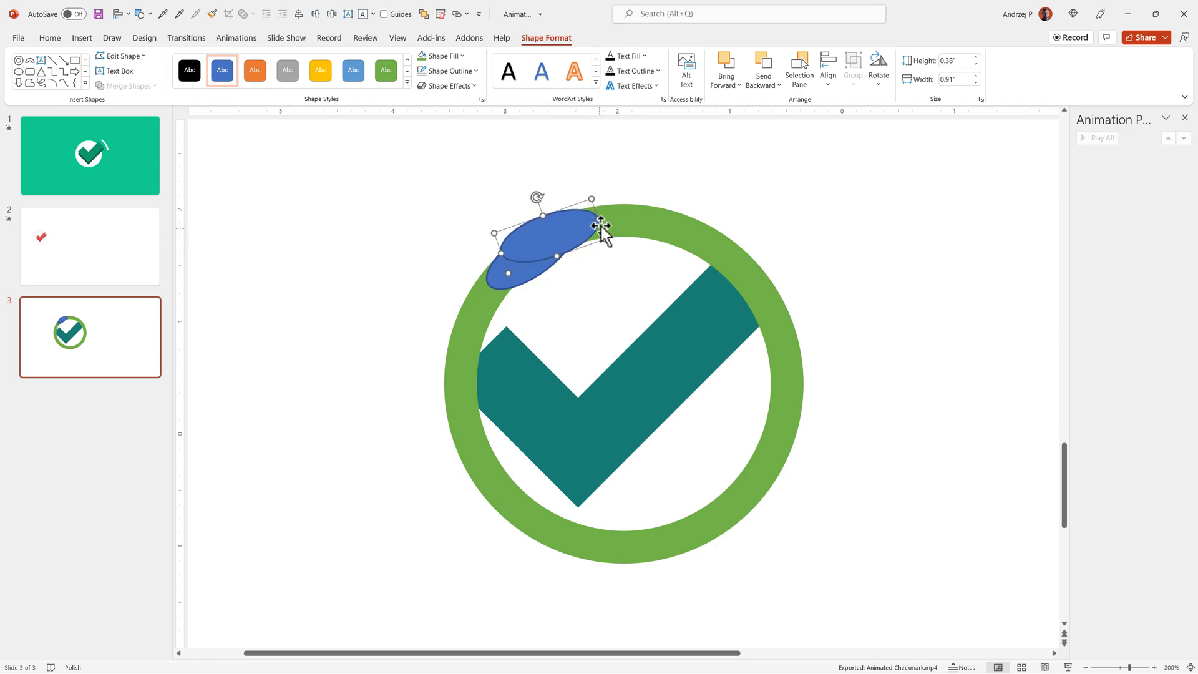
Step: Subtract both ovals from the green ring to notch its upper left
{"action": "left_click", "coordinate": [699, 239]}
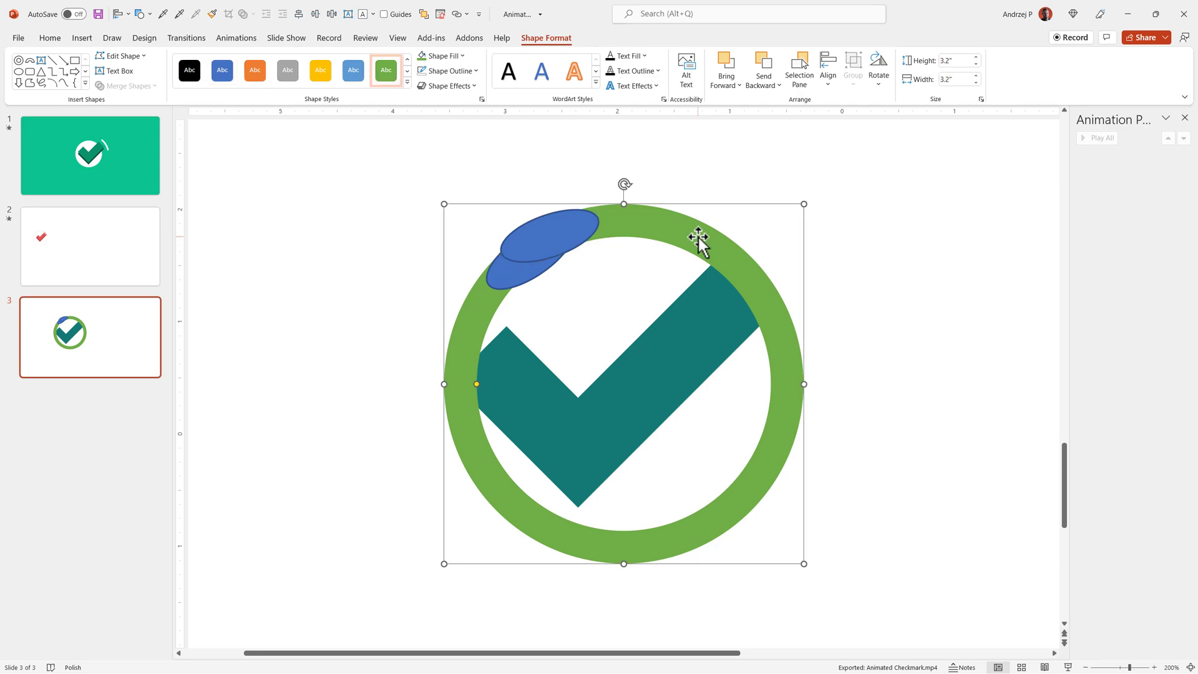
{"action": "key", "text": "shift"}
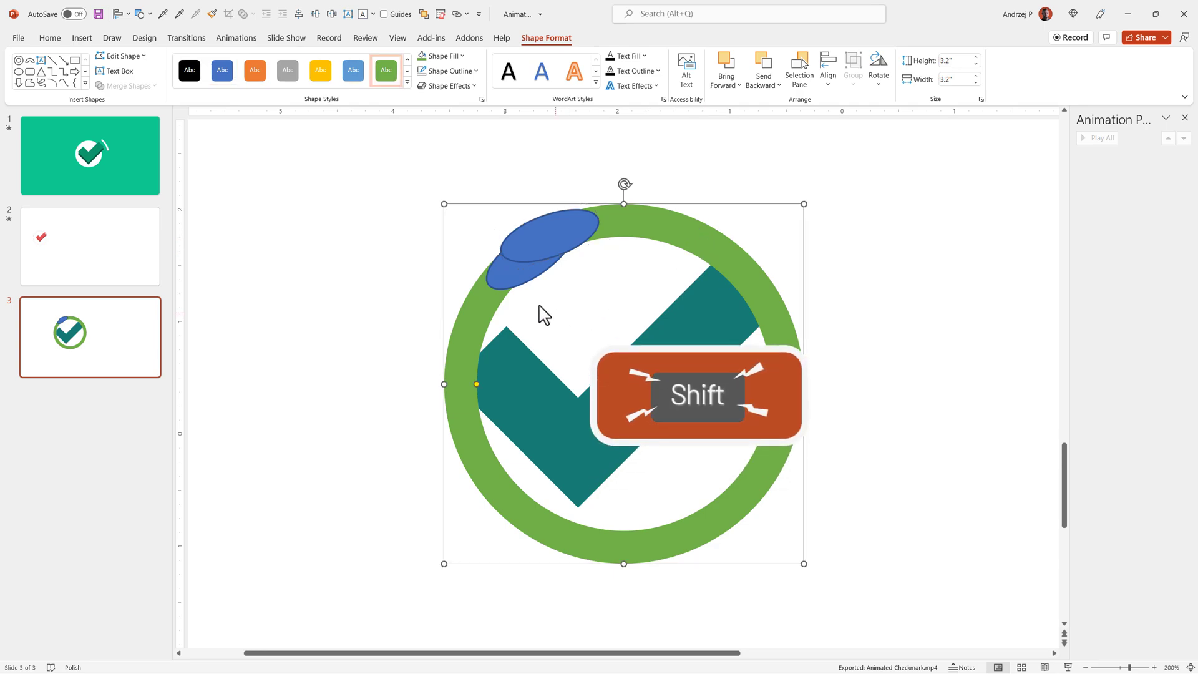
{"action": "left_click", "coordinate": [505, 276], "text": "shift"}
{"action": "left_click", "coordinate": [552, 235], "text": "shift"}
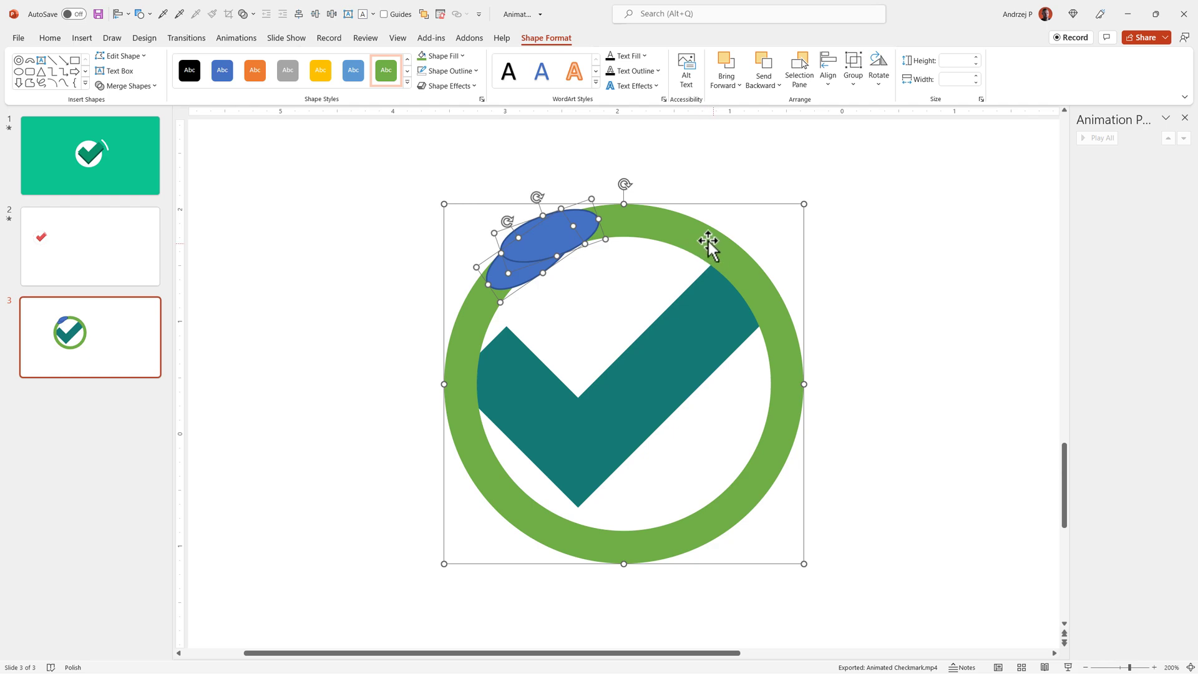
{"action": "left_click", "coordinate": [148, 89]}
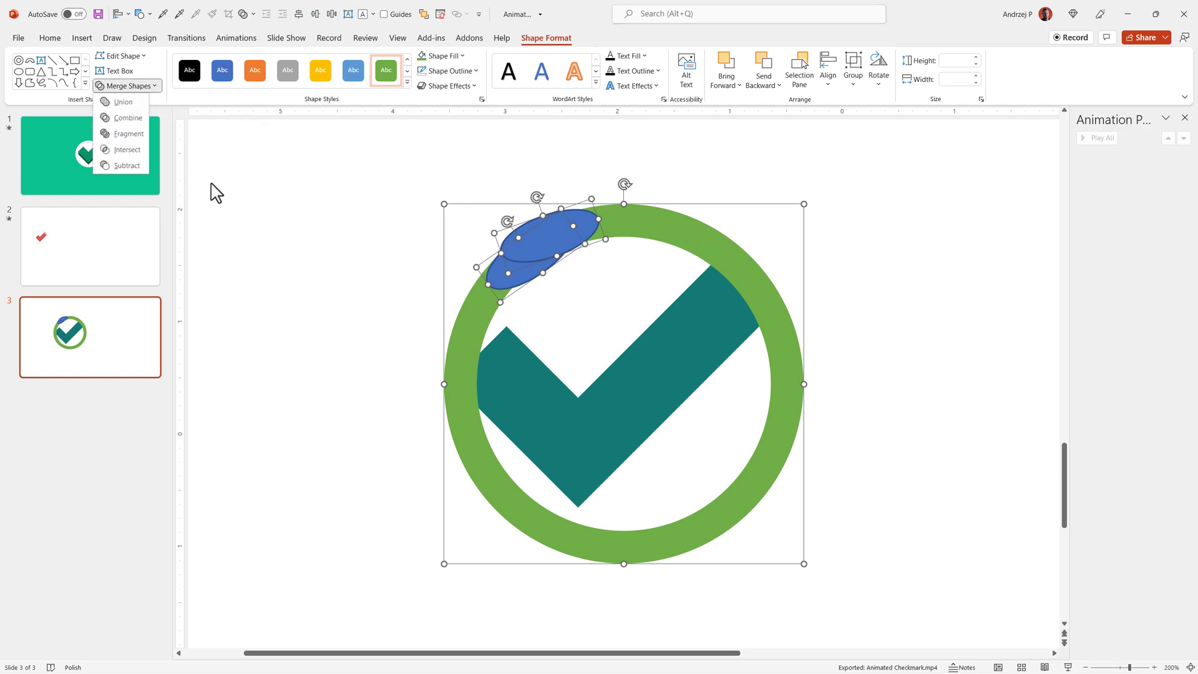
{"action": "left_click", "coordinate": [127, 164]}
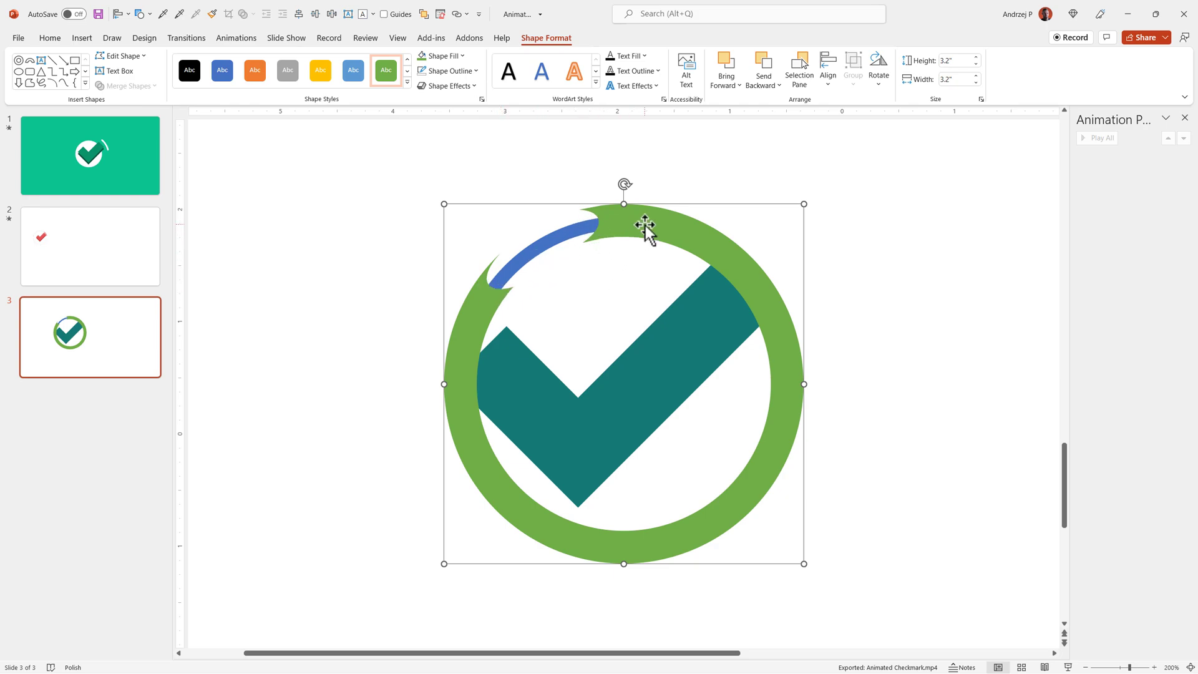
Step: Colour the exposed arc teal to match the checkmark and fill the ring white
{"action": "left_click", "coordinate": [533, 249]}
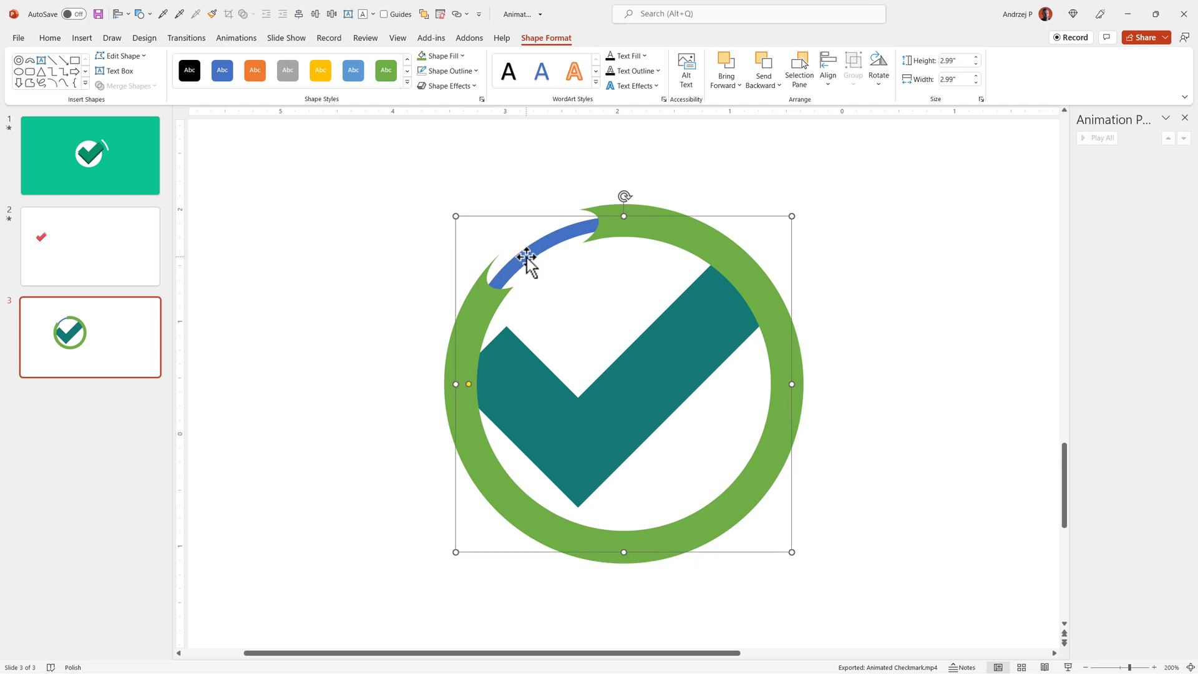
{"action": "left_click", "coordinate": [542, 398]}
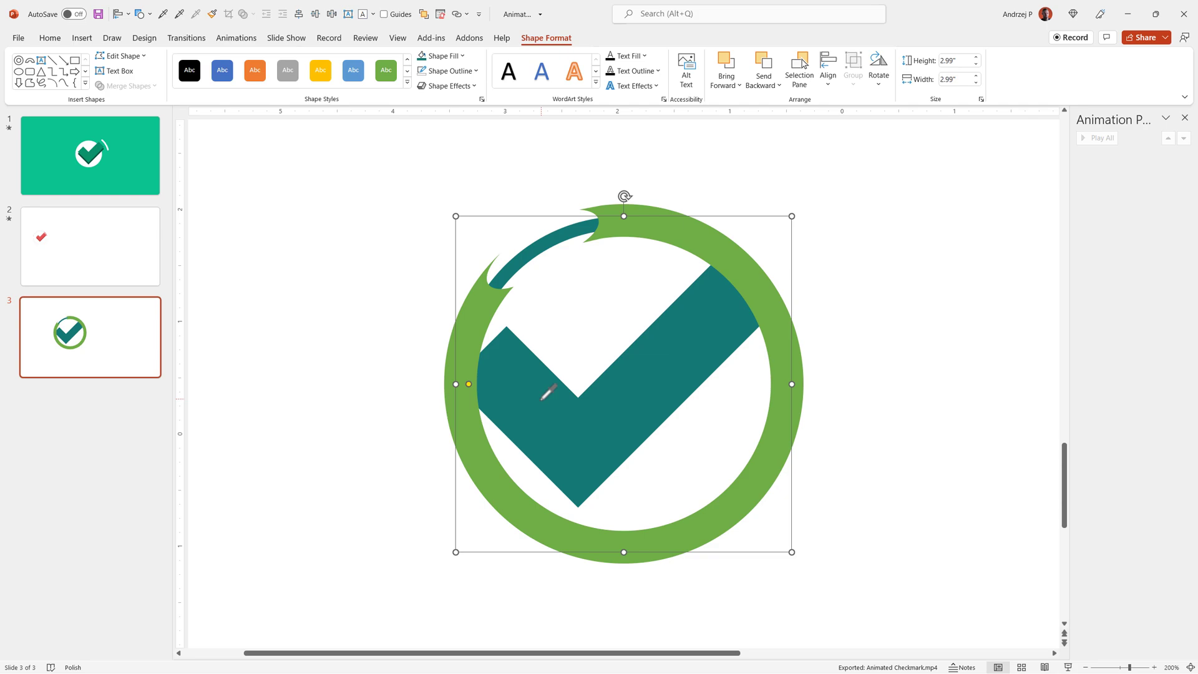
{"action": "left_click", "coordinate": [623, 231]}
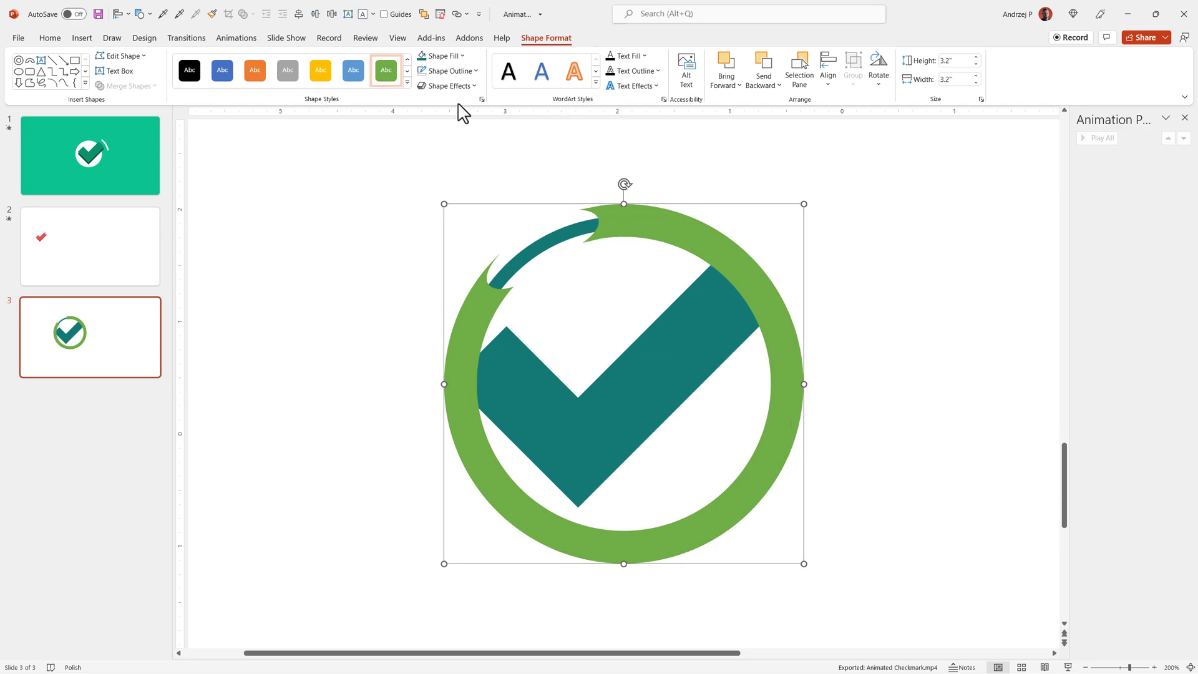
{"action": "left_click", "coordinate": [457, 55]}
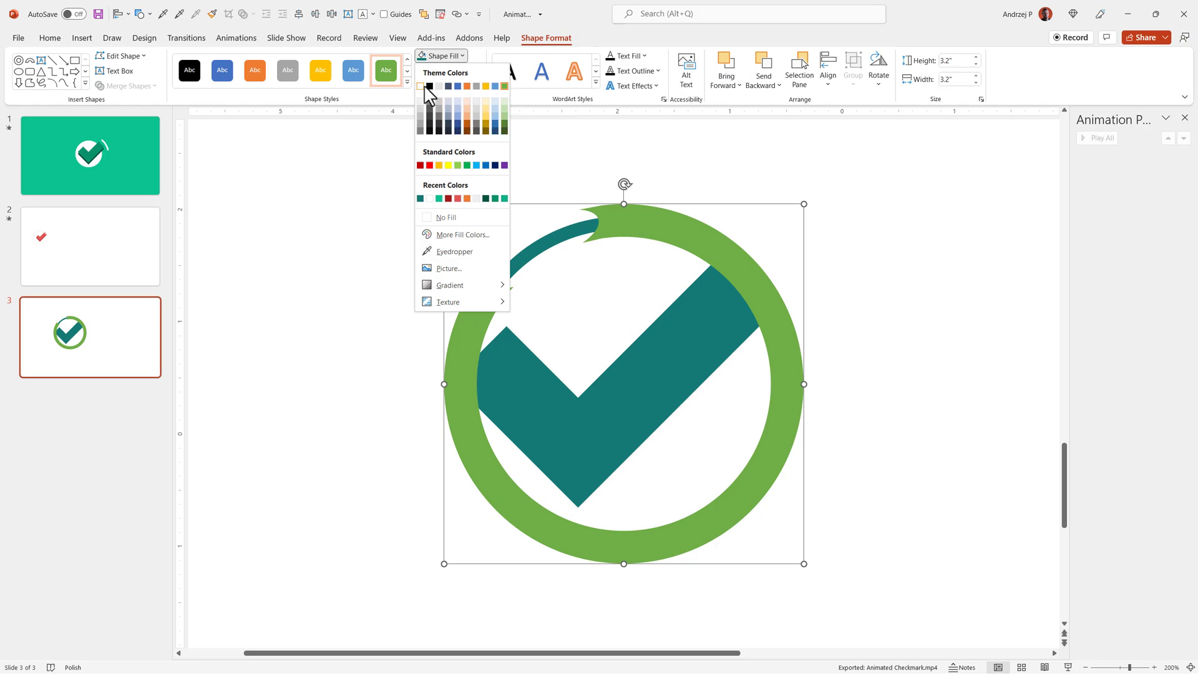
{"action": "left_click", "coordinate": [422, 87]}
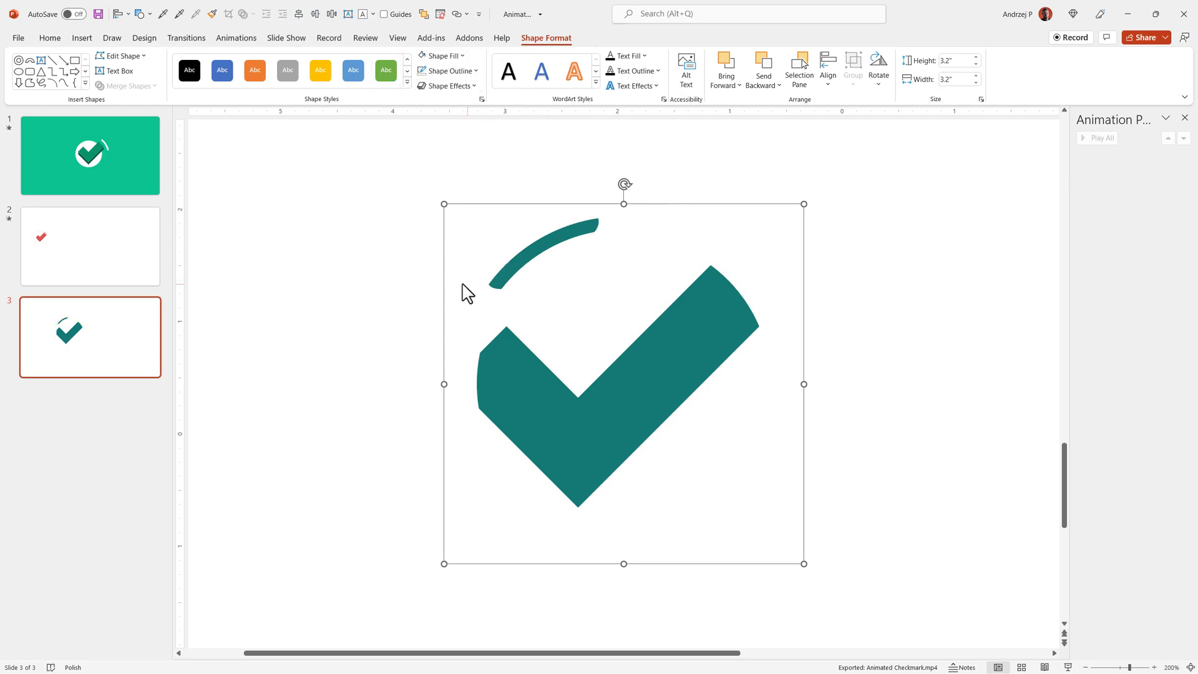
{"action": "left_click", "coordinate": [348, 356]}
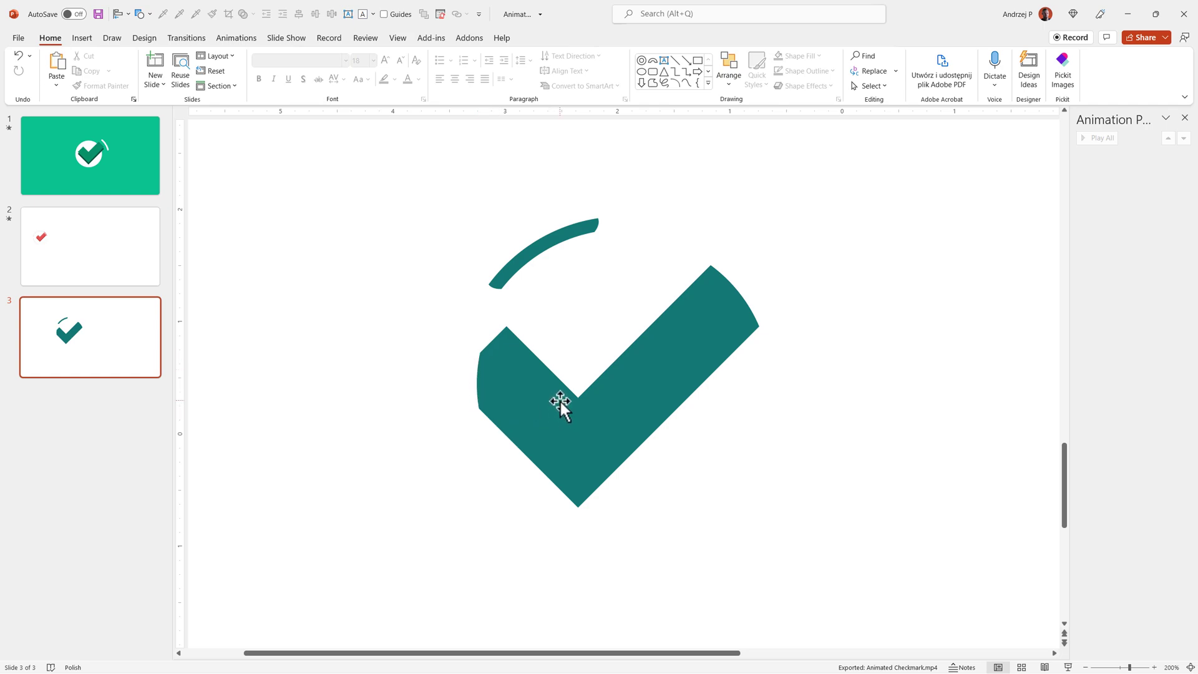
Step: Bring the checkmark to the front and lay a duplicate over it
{"action": "left_click", "coordinate": [538, 387]}
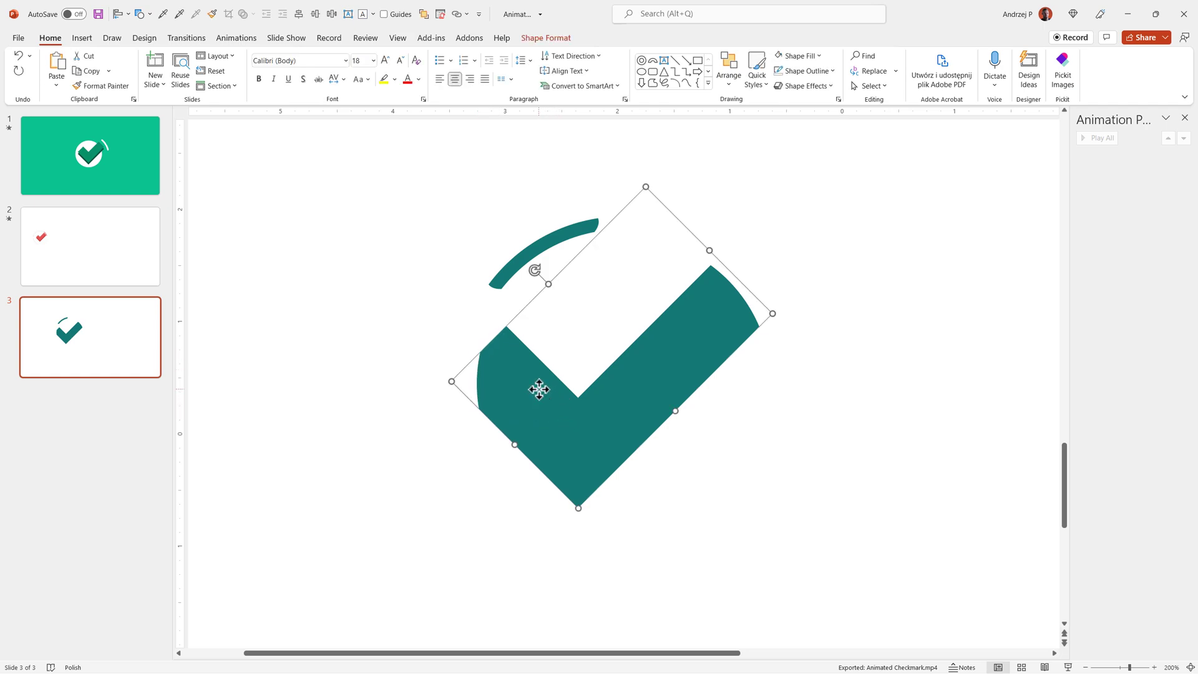
{"action": "right_click", "coordinate": [538, 389]}
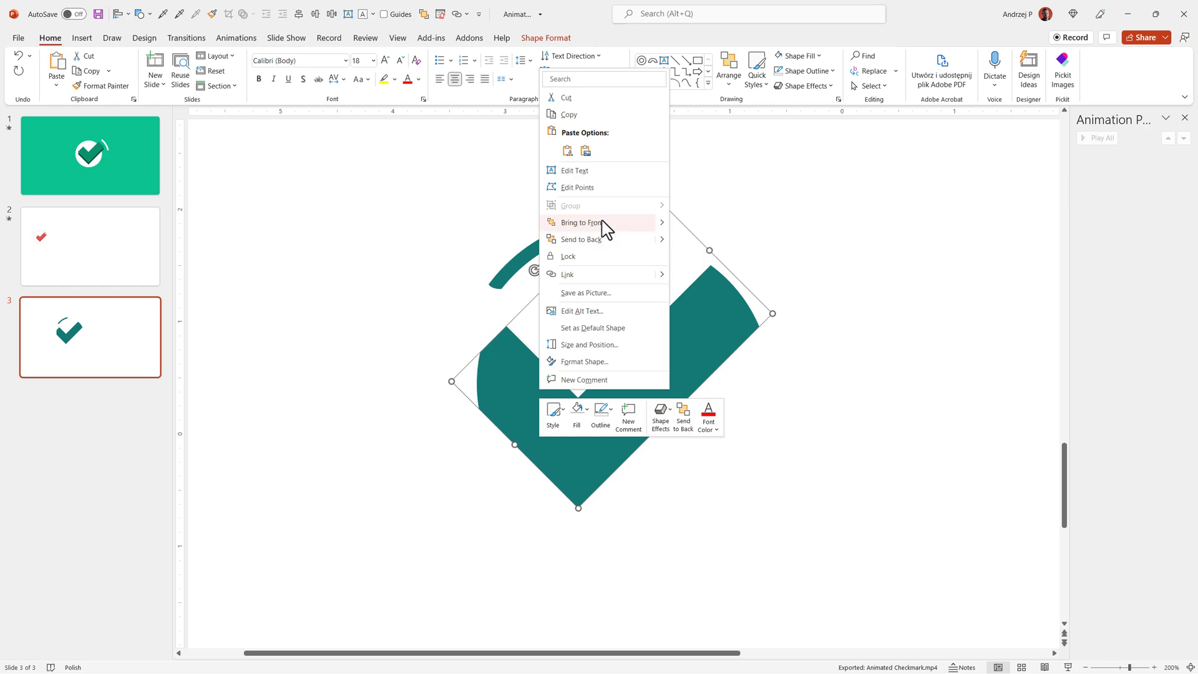
{"action": "left_click", "coordinate": [582, 222]}
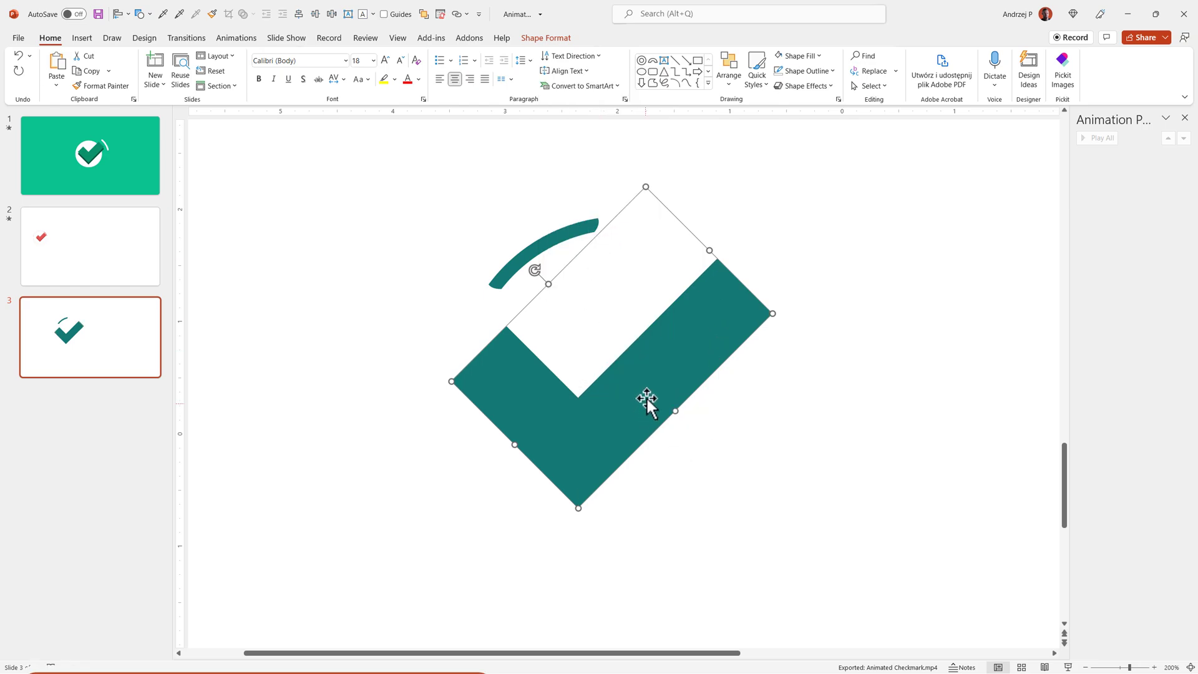
{"action": "key", "text": "ctrl+d"}
{"action": "left_click_drag", "start_coordinate": [614, 427], "coordinate": [582, 393]}
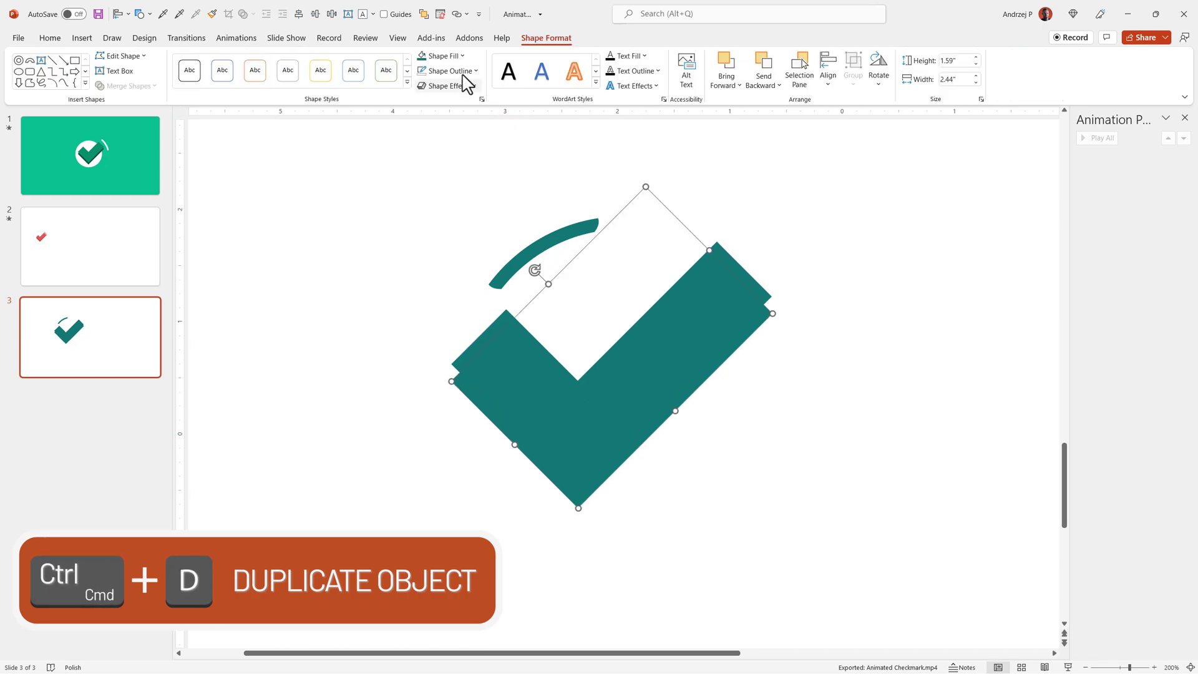
Step: Darken the copy's teal, nudge it offset, and group the arc with both checkmarks
{"action": "left_click", "coordinate": [447, 58]}
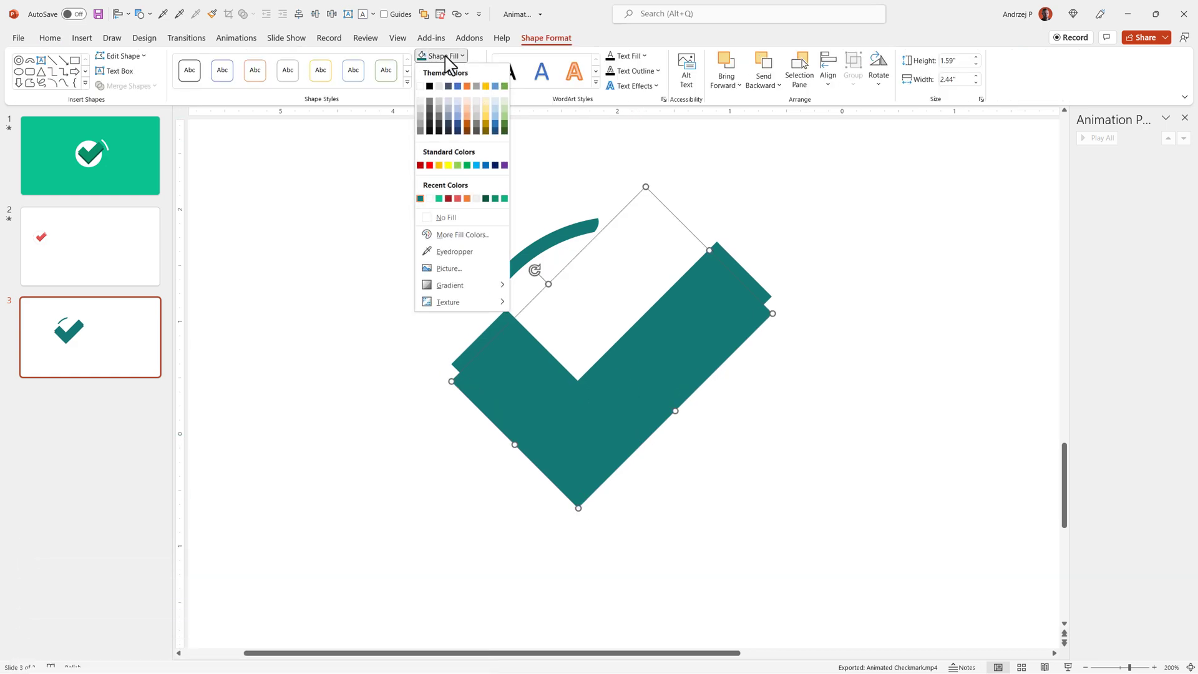
{"action": "left_click", "coordinate": [460, 236]}
{"action": "left_click_drag", "start_coordinate": [258, 223], "coordinate": [254, 236]}
{"action": "left_click", "coordinate": [293, 149]}
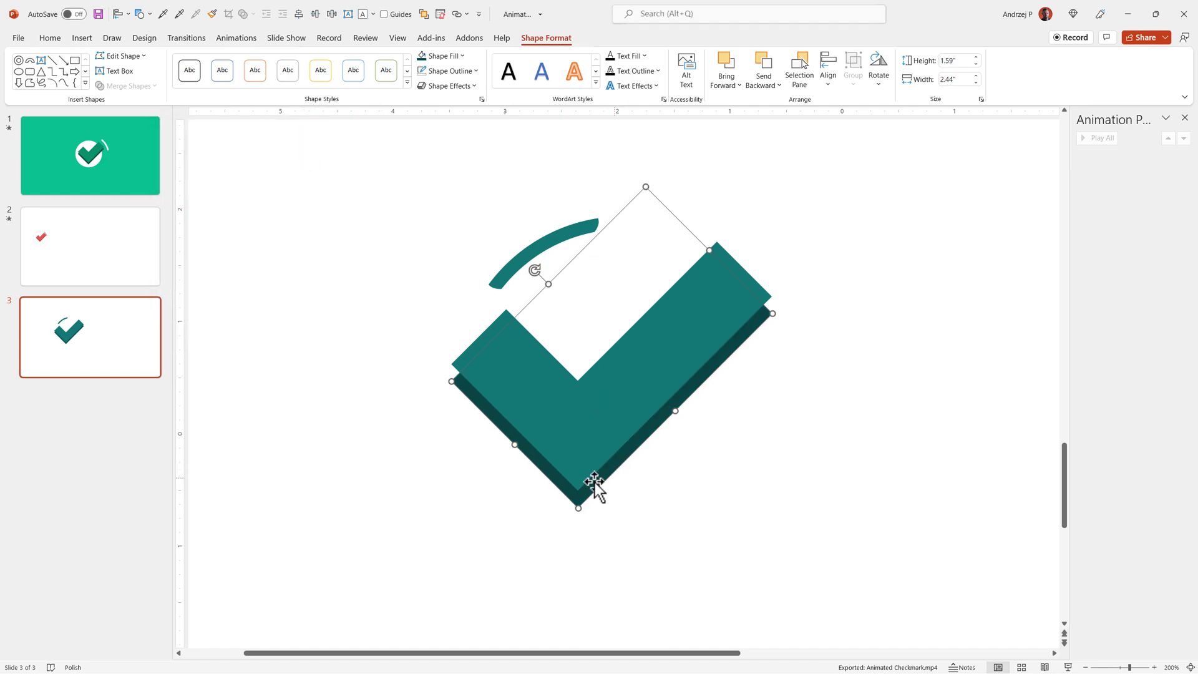
{"action": "key", "text": "ctrl+Up"}
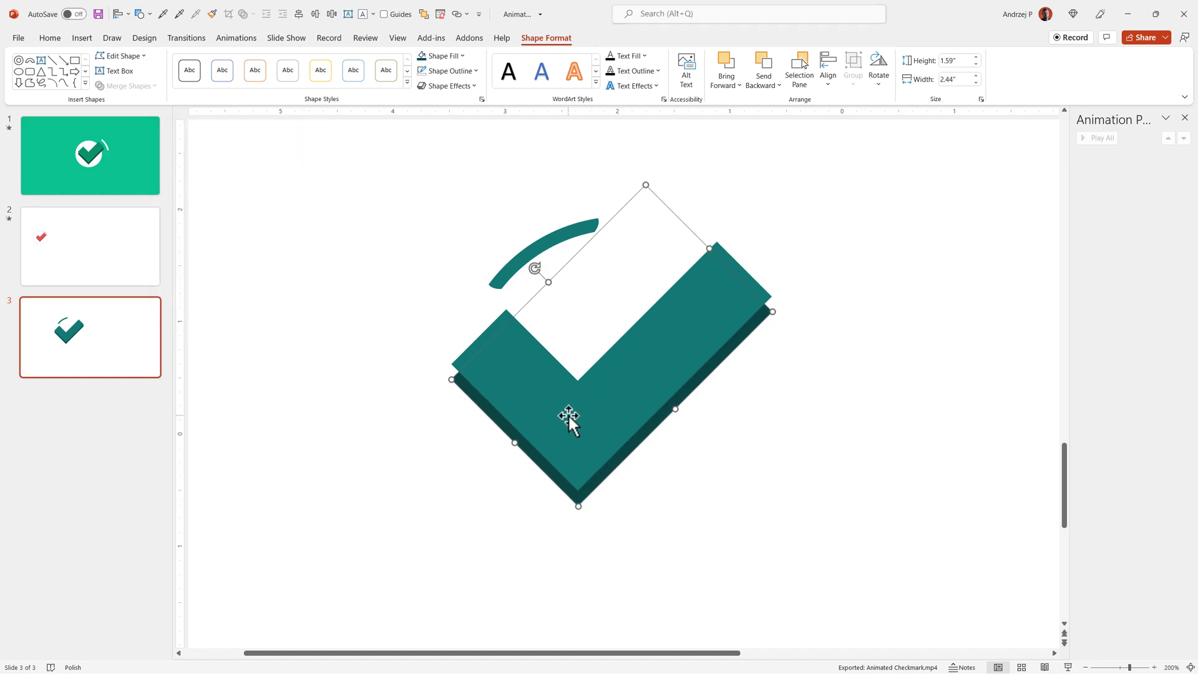
{"action": "key", "text": "ctrl+a"}
{"action": "key", "text": "ctrl+g"}
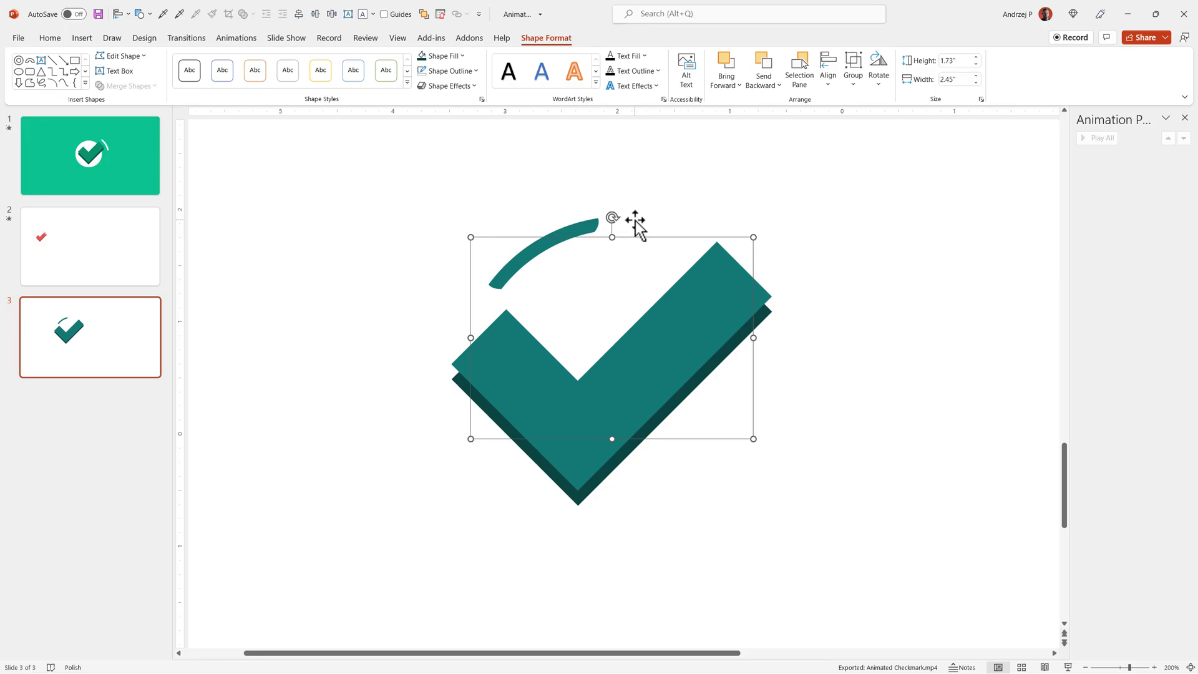
Step: Give the grouped checkmark a Wipe entrance animation, starting On Click with 0.50 s duration
{"action": "left_click", "coordinate": [252, 38]}
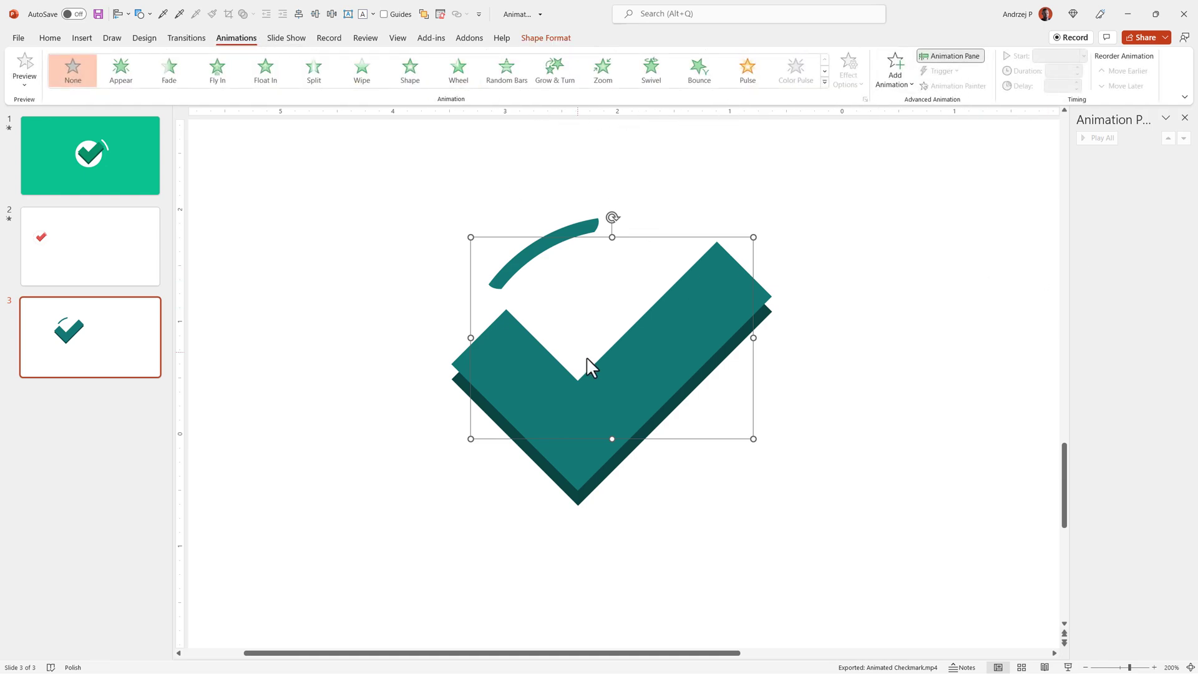
{"action": "left_click_drag", "start_coordinate": [582, 402], "coordinate": [602, 404]}
{"action": "key", "text": "ctrl+z"}
{"action": "left_click", "coordinate": [366, 82]}
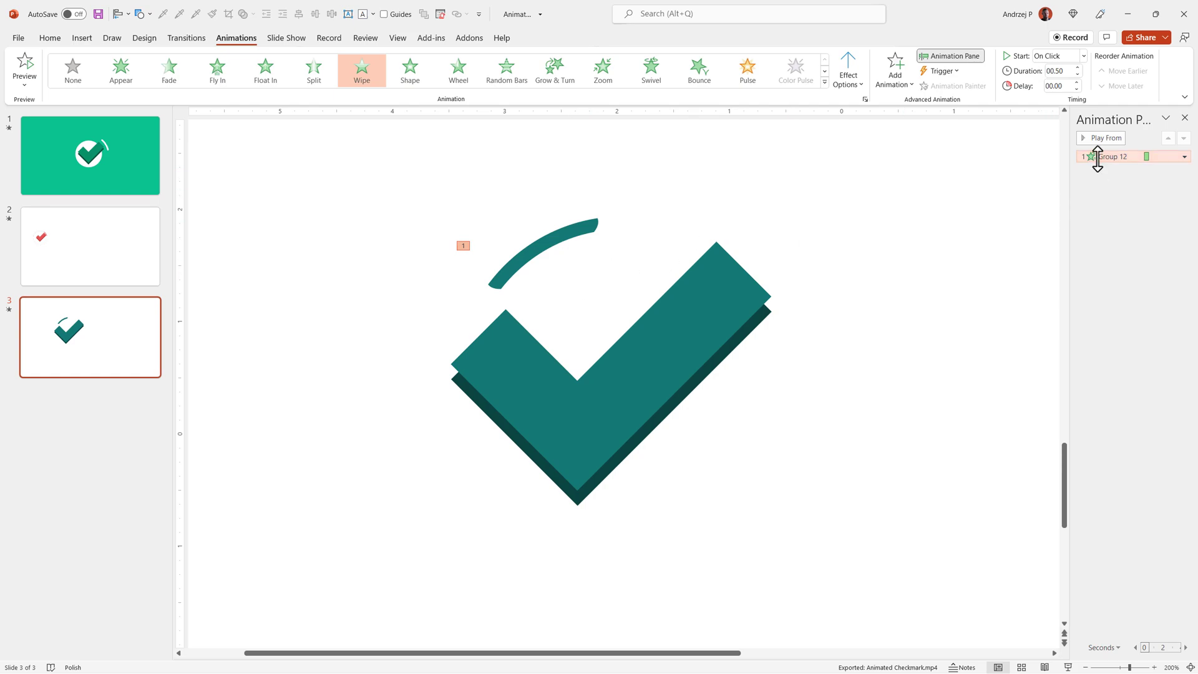
{"action": "left_click", "coordinate": [623, 228]}
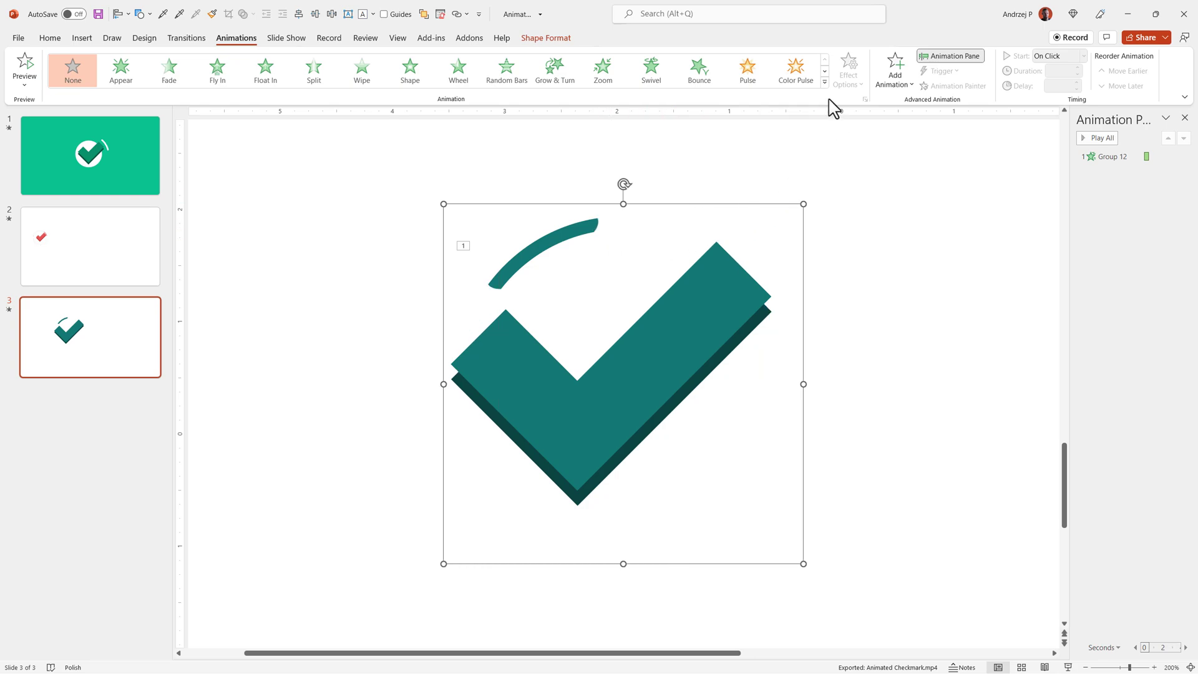
Step: Apply Spin emphasis to the arc, then Fade entrance plus Fade exit to the hollow circle
{"action": "left_click", "coordinate": [825, 81]}
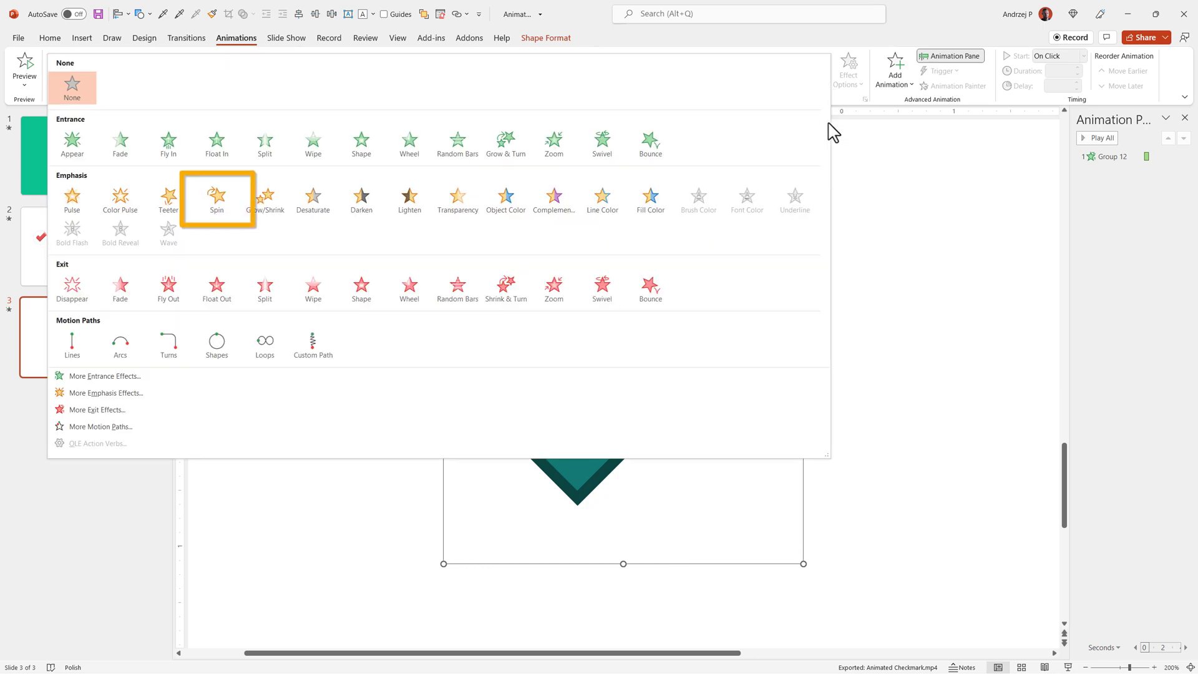
{"action": "left_click", "coordinate": [217, 197]}
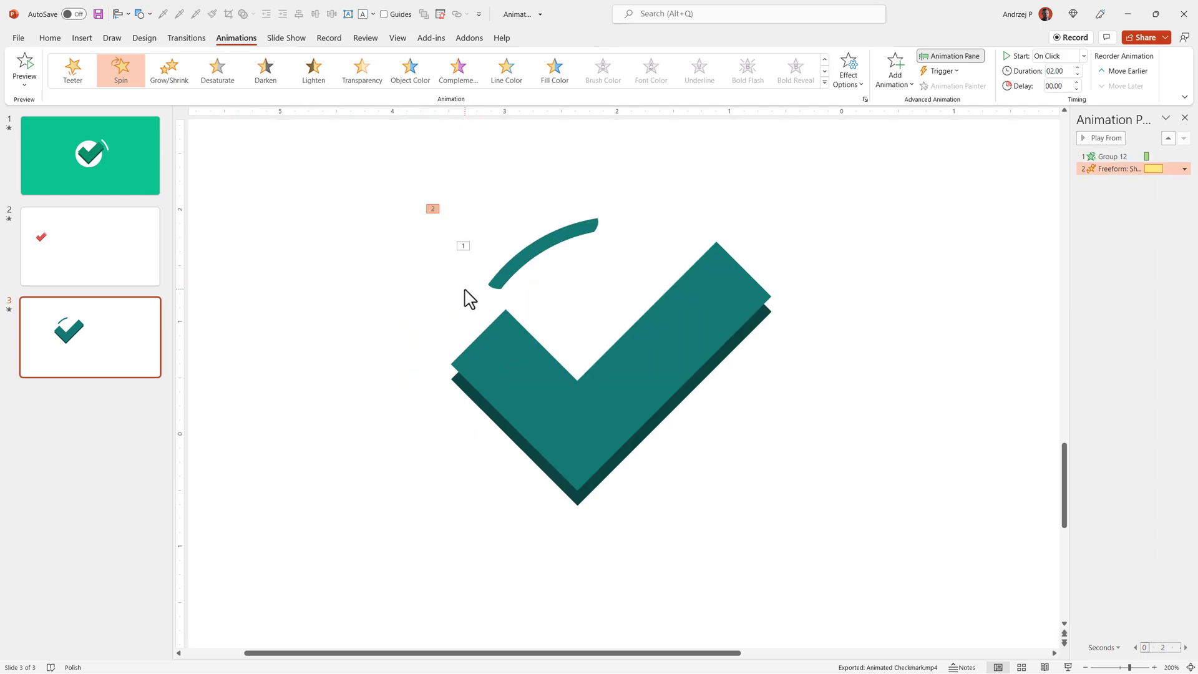
{"action": "left_click", "coordinate": [533, 249]}
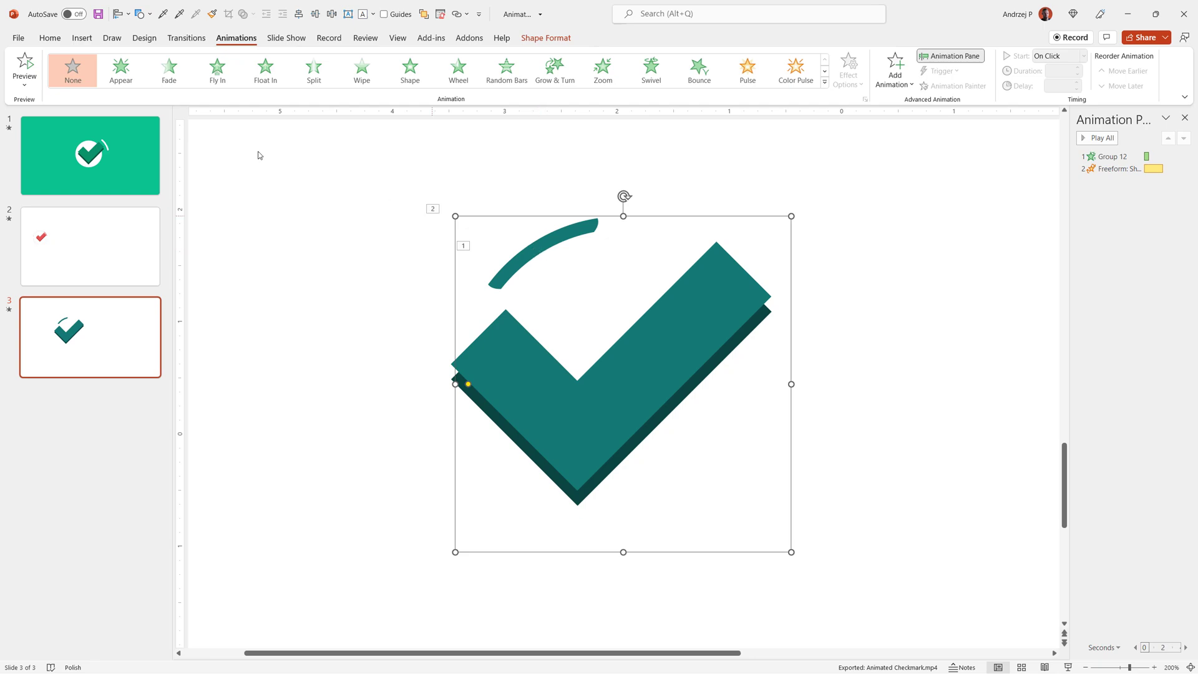
{"action": "left_click", "coordinate": [174, 79]}
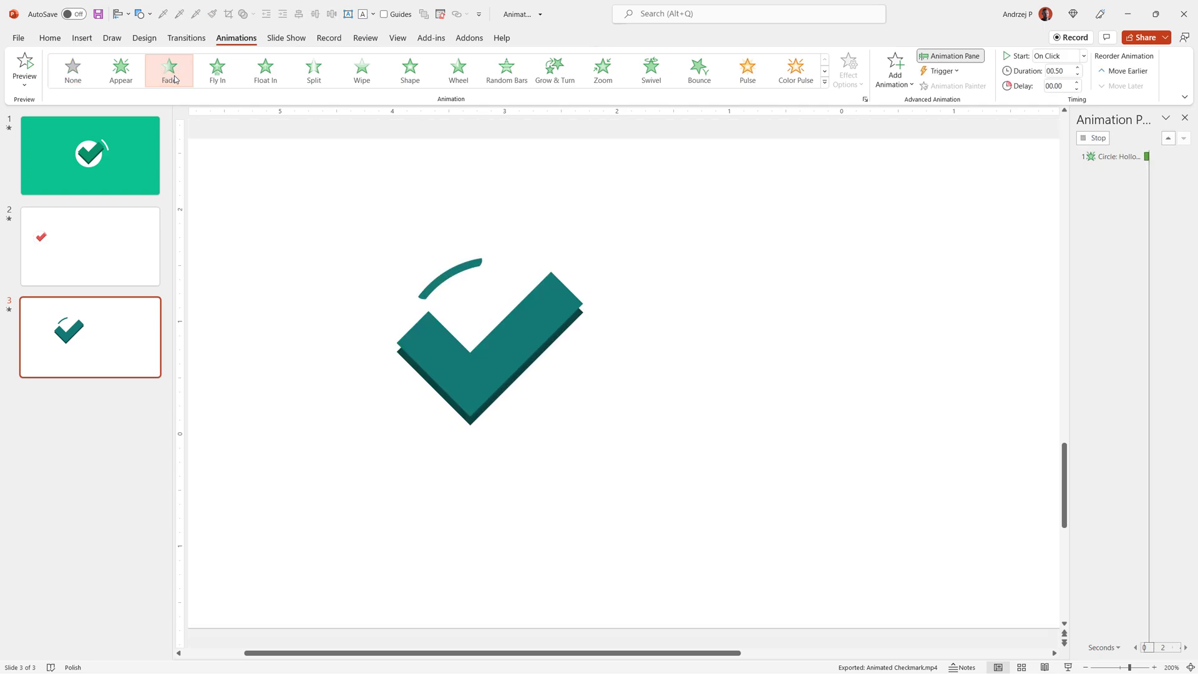
{"action": "left_click", "coordinate": [894, 70]}
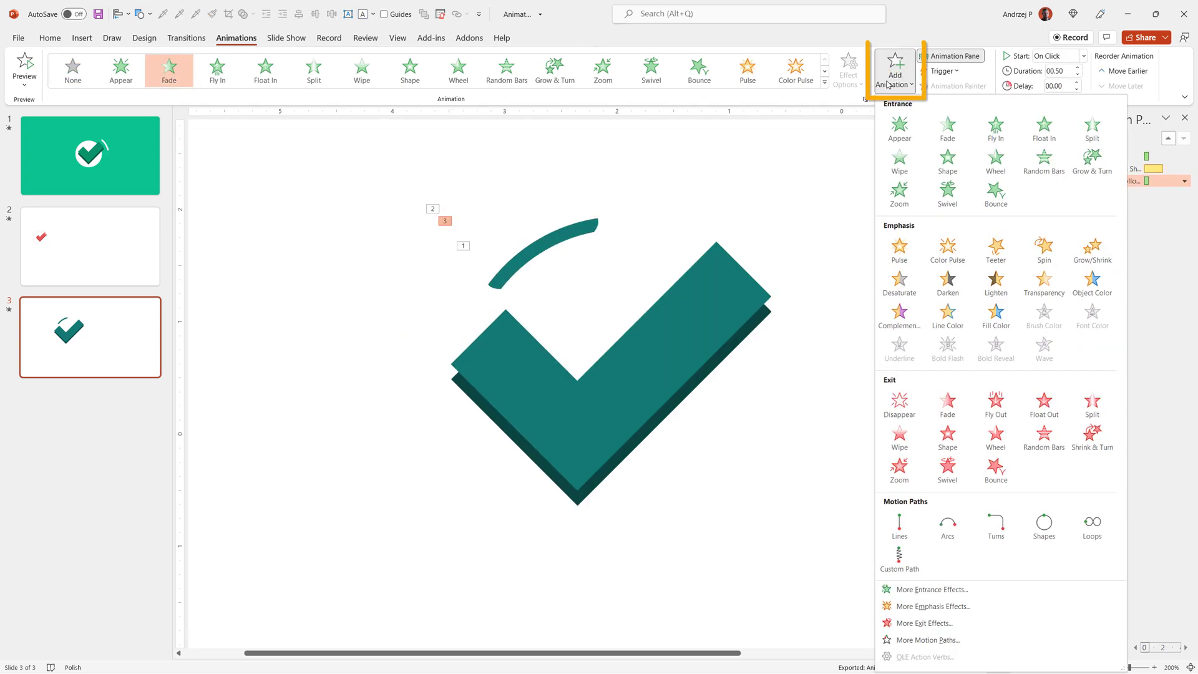
{"action": "left_click", "coordinate": [949, 402]}
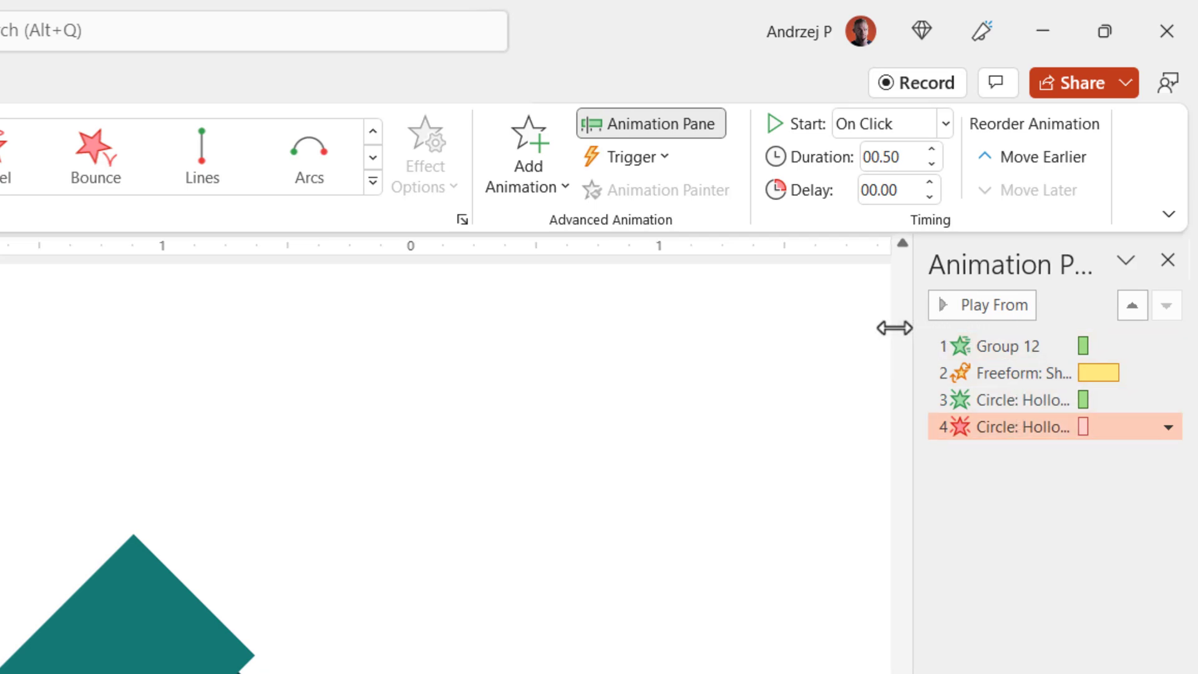
Step: Set all four slide 3 animations to start With Previous
{"action": "left_click_drag", "start_coordinate": [896, 326], "coordinate": [758, 328]}
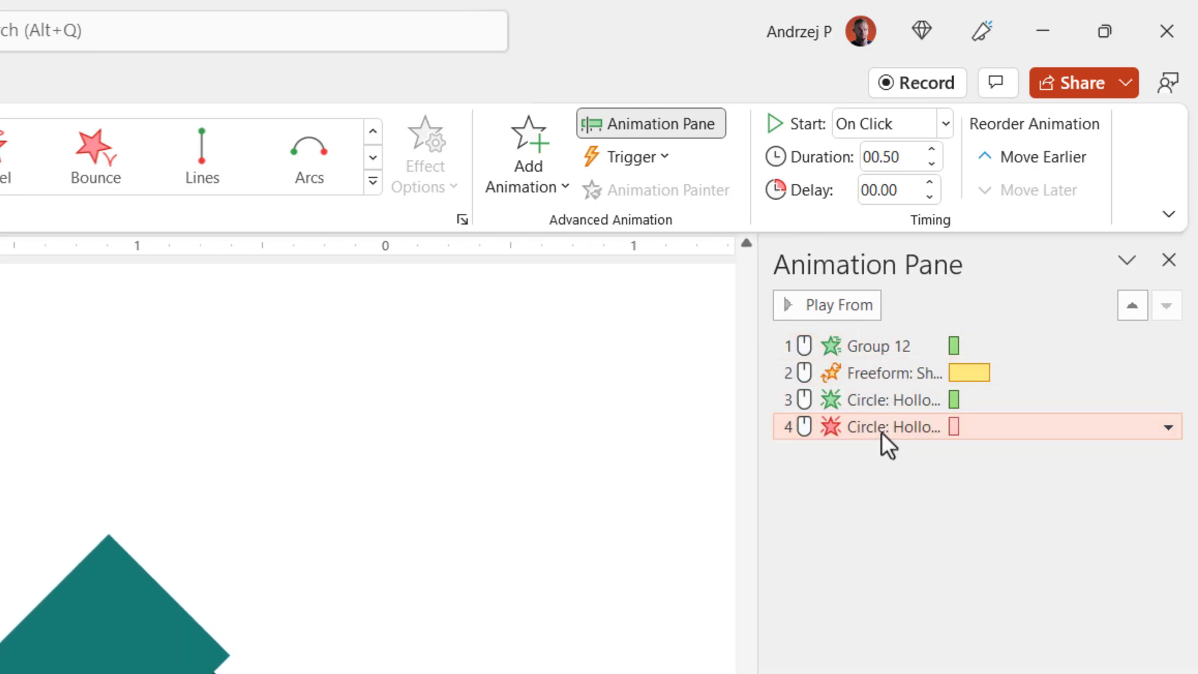
{"action": "left_click", "coordinate": [882, 345], "text": "shift"}
{"action": "right_click", "coordinate": [859, 345]}
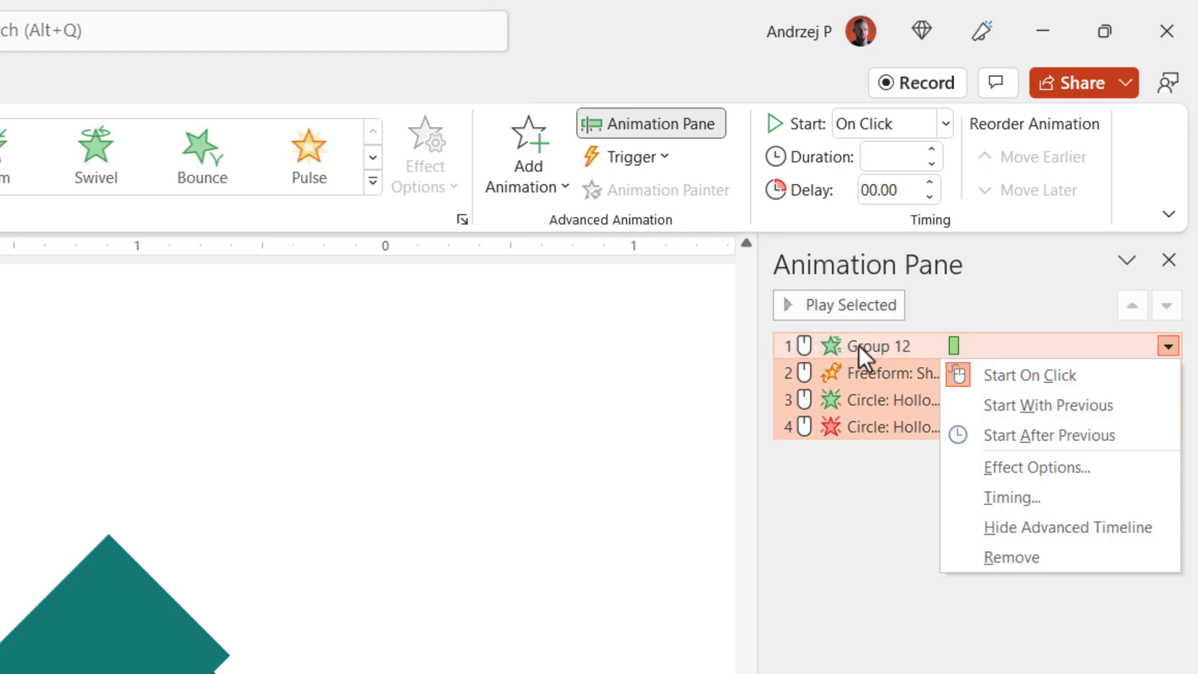
{"action": "left_click", "coordinate": [1021, 398]}
{"action": "left_click", "coordinate": [1013, 564]}
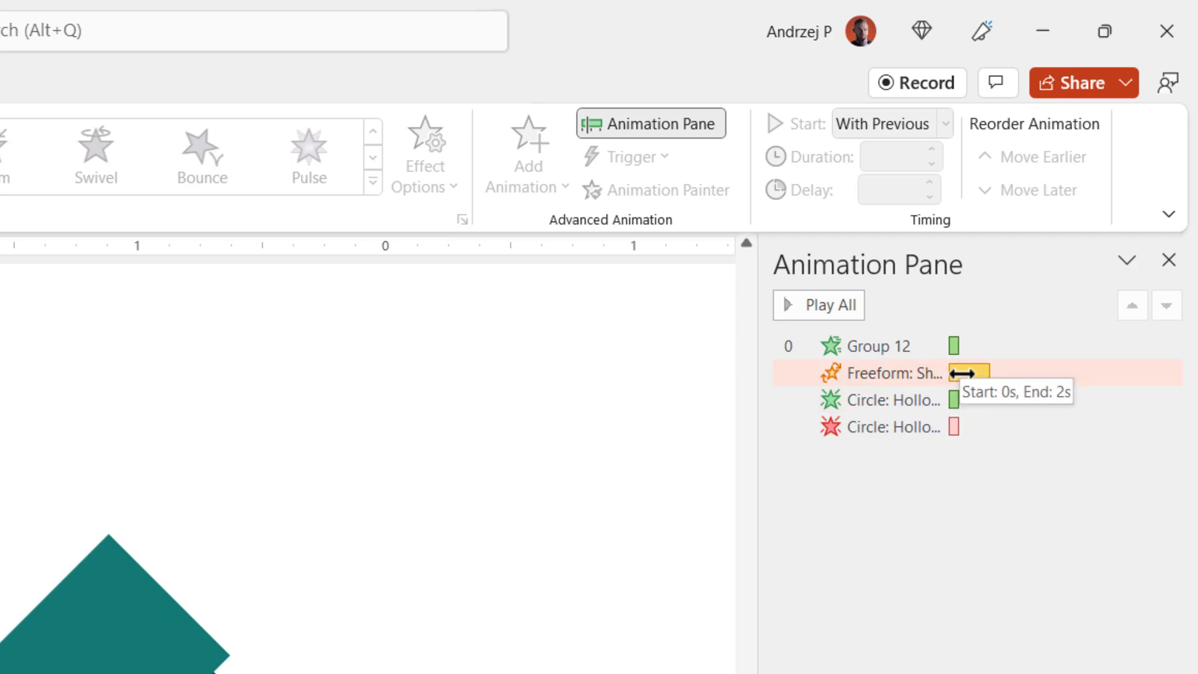
Step: Raise the circle's exit fade delay to 1 second and shorten the arc's spin to 1.5 seconds
{"action": "left_click", "coordinate": [957, 427]}
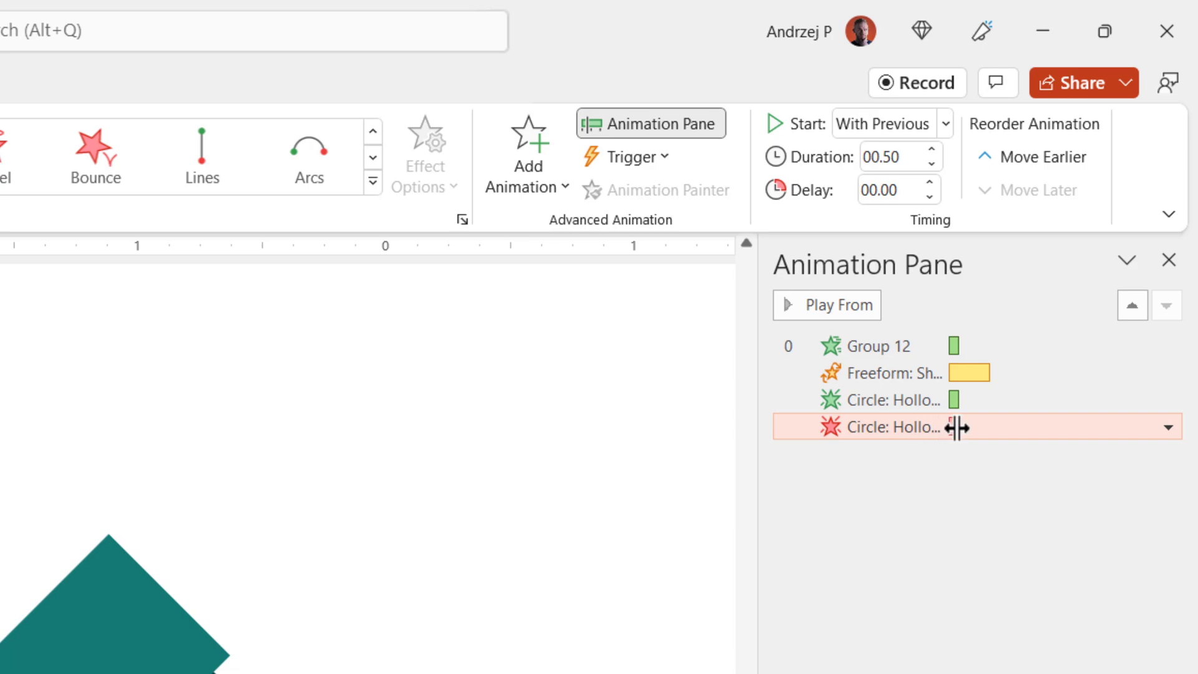
{"action": "left_click", "coordinate": [929, 183]}
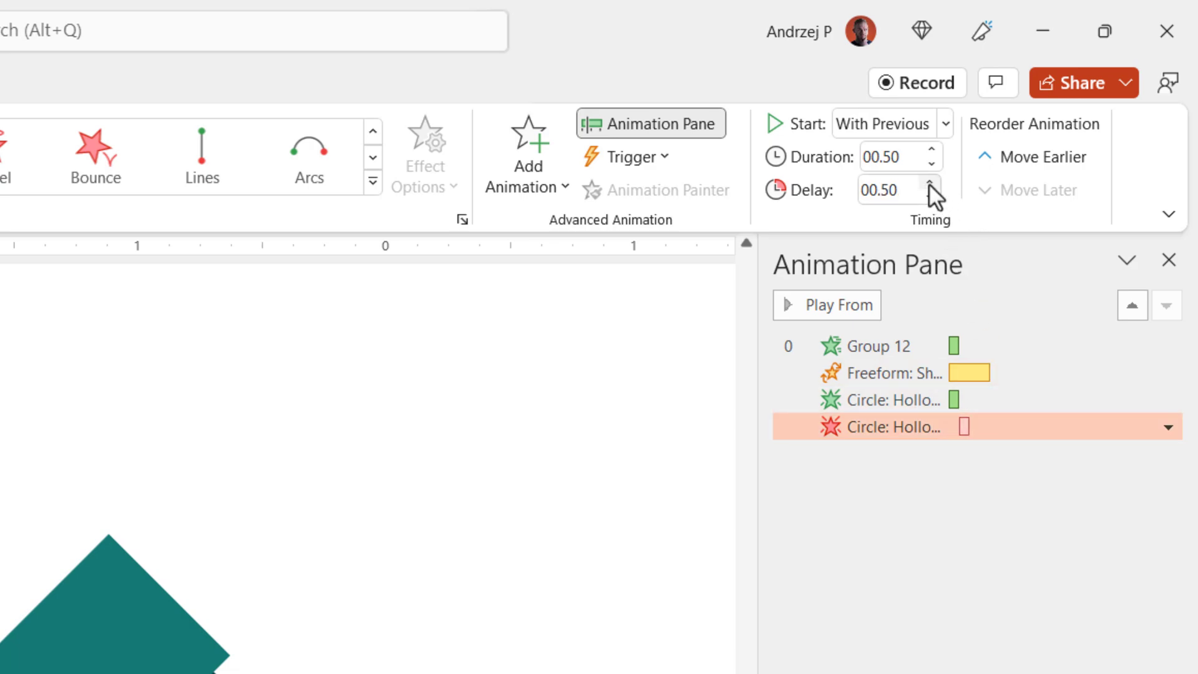
{"action": "left_click", "coordinate": [929, 183]}
{"action": "left_click", "coordinate": [977, 375]}
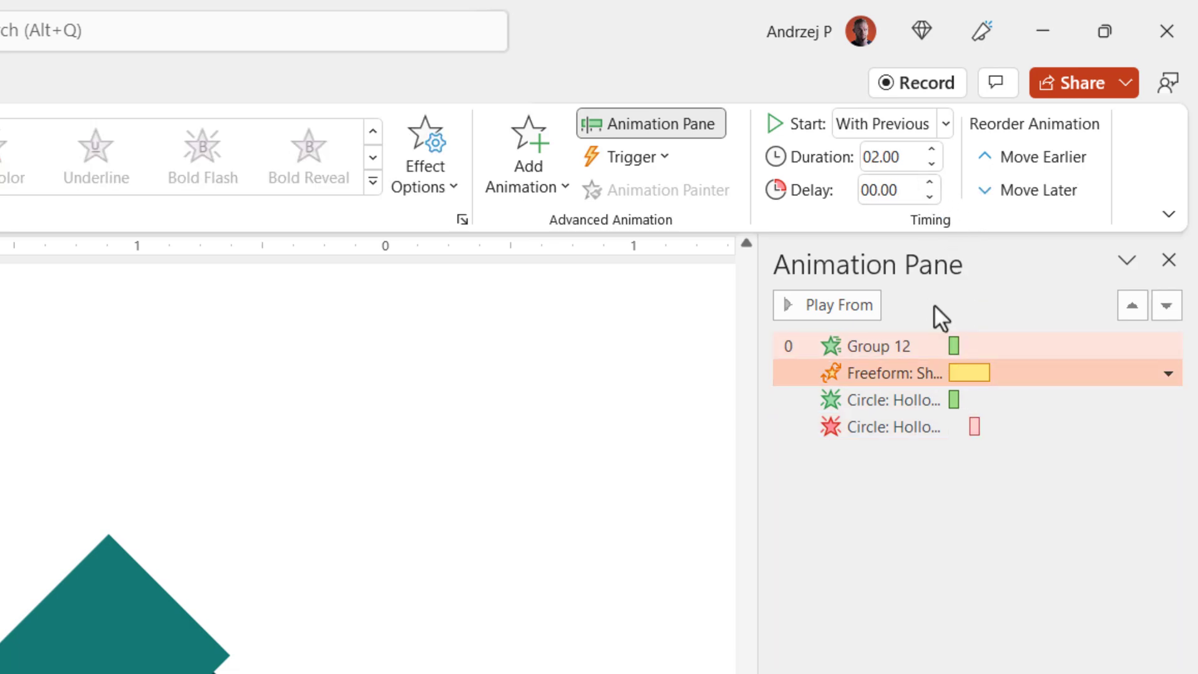
{"action": "left_click", "coordinate": [931, 164]}
Step: Make the exit fade 0.25 s after a 1.25 s delay, and the entrance fade 0.25 s
{"action": "left_click", "coordinate": [929, 436]}
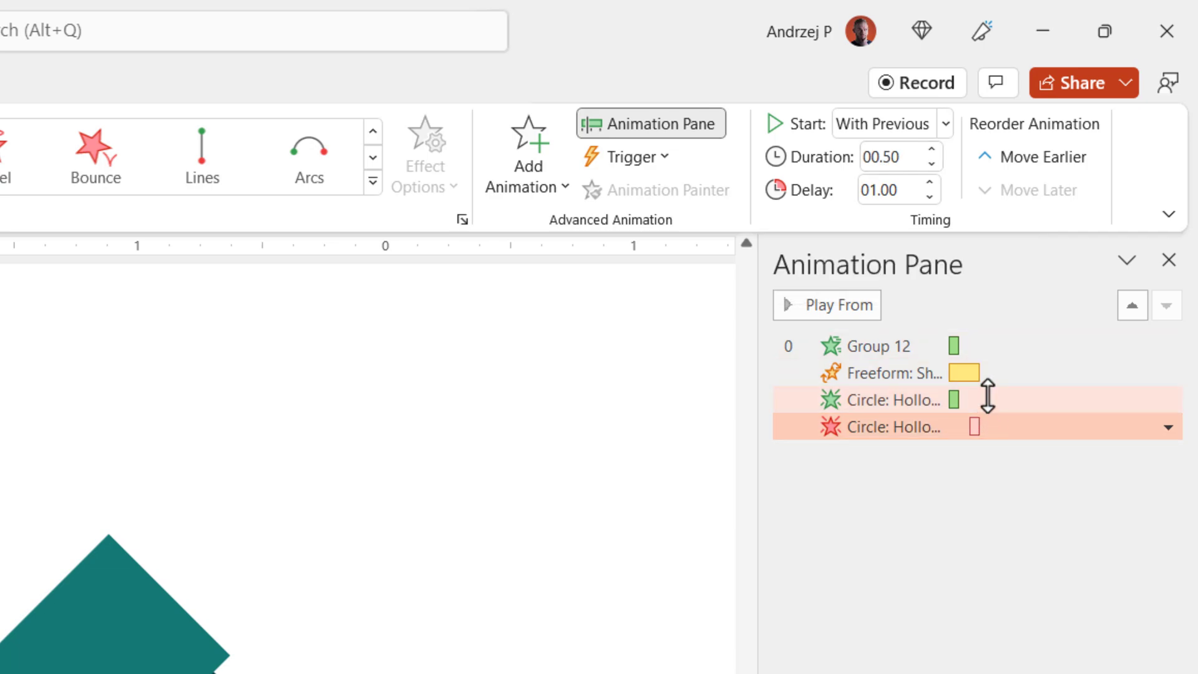
{"action": "left_click", "coordinate": [931, 164]}
{"action": "left_click", "coordinate": [931, 184]}
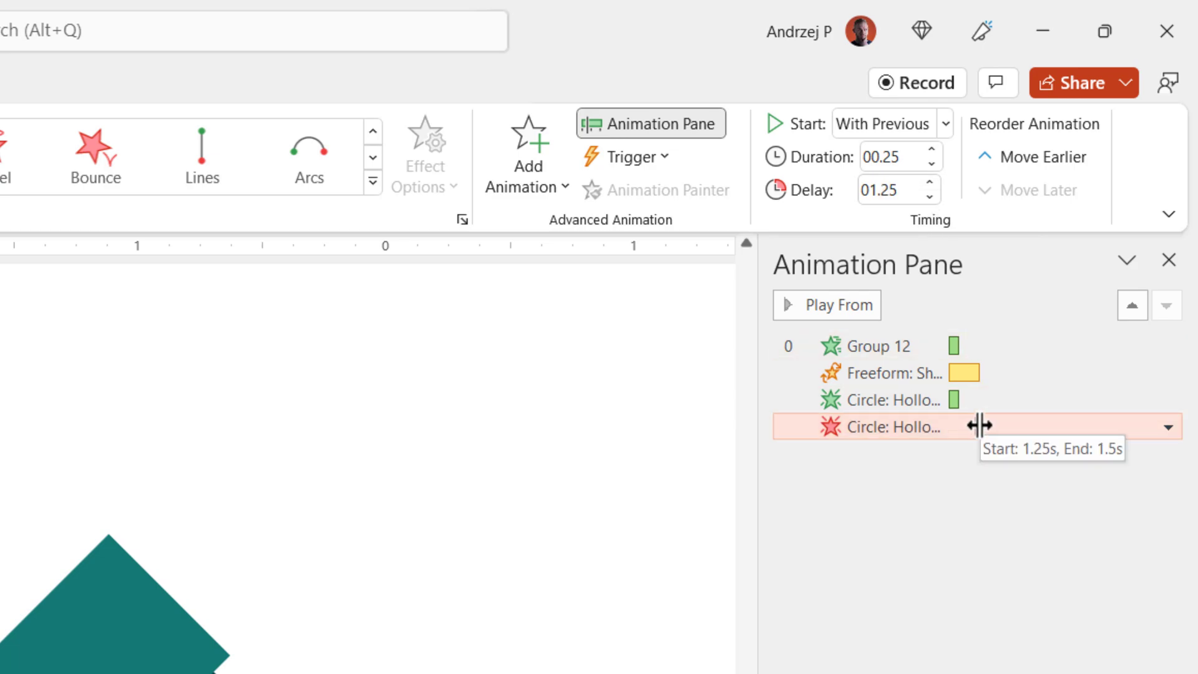
{"action": "left_click", "coordinate": [985, 400]}
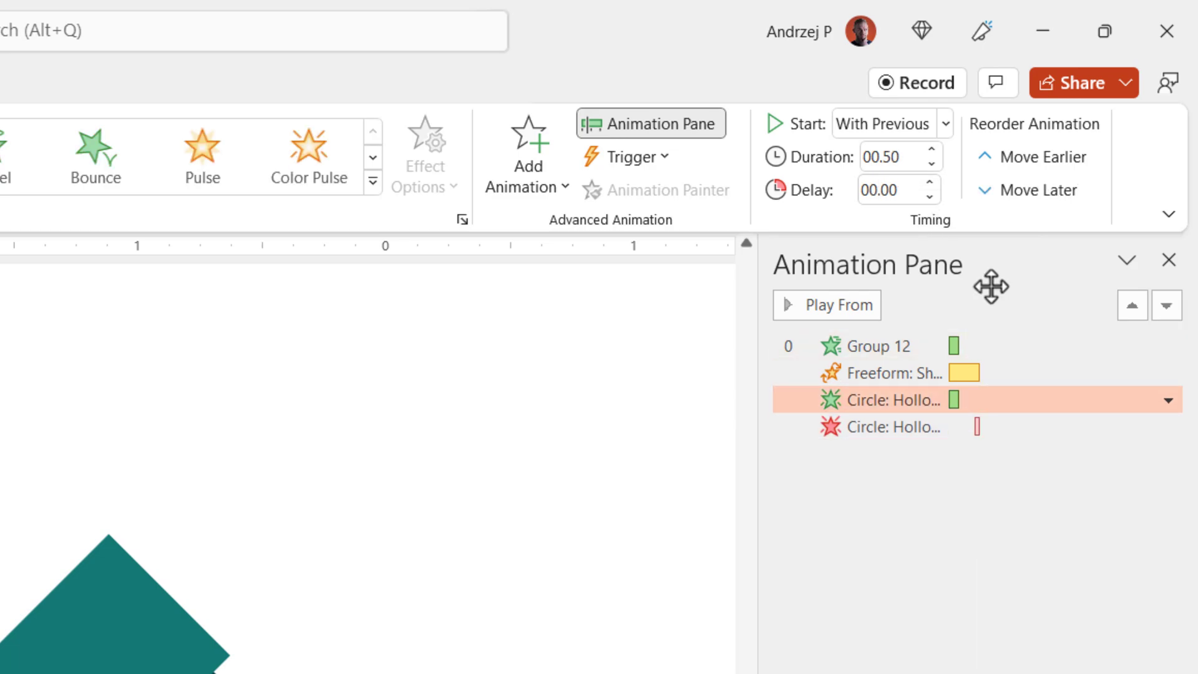
{"action": "left_click", "coordinate": [931, 164]}
{"action": "key", "text": "Escape"}
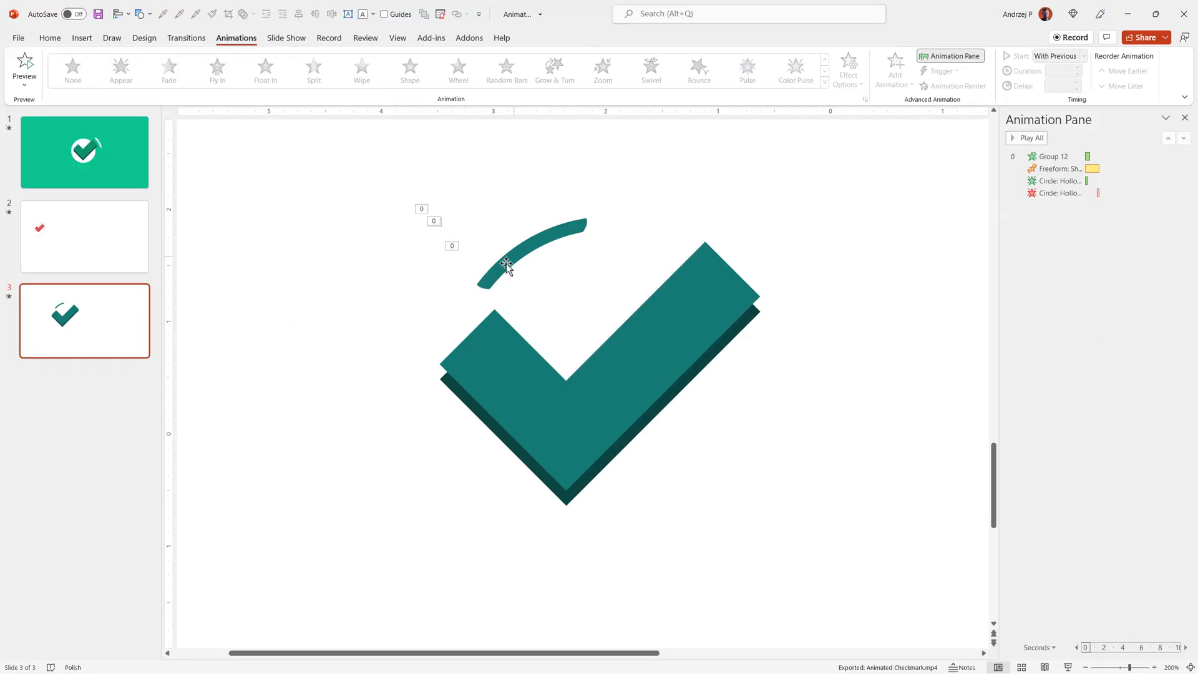
Step: Rotate the arc clockwise to the checkmark's right side, then select the whole icon
{"action": "left_click", "coordinate": [614, 230]}
{"action": "left_click_drag", "start_coordinate": [613, 181], "coordinate": [844, 327]}
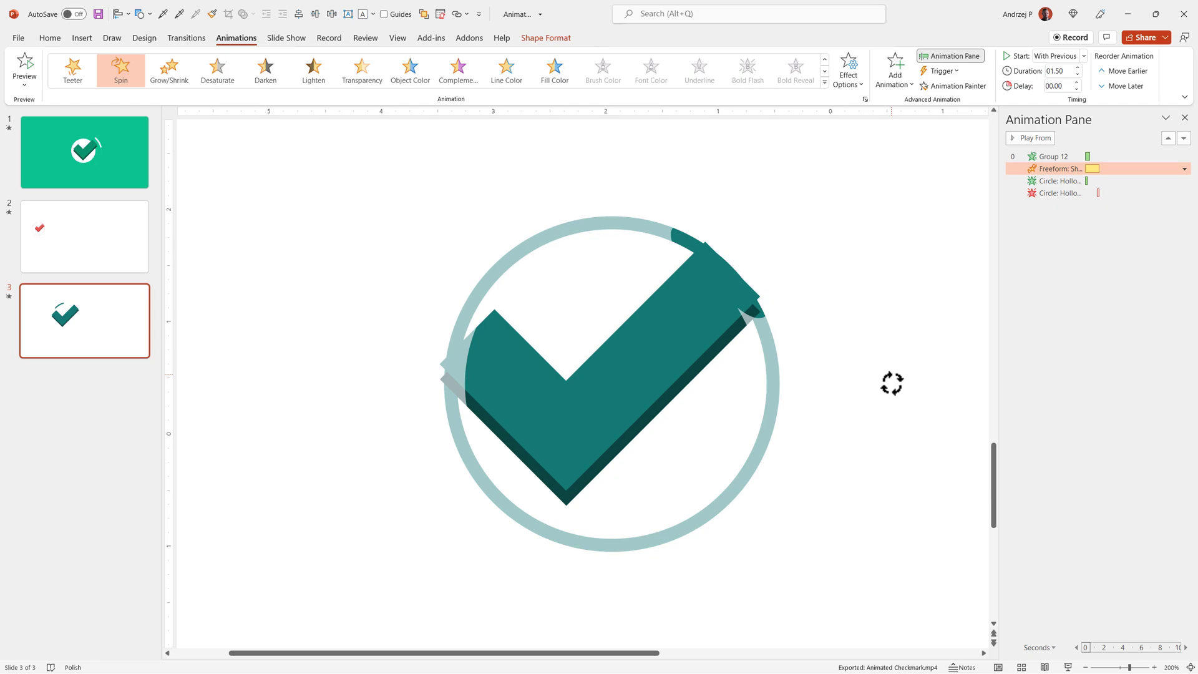
{"action": "left_click_drag", "start_coordinate": [892, 383], "coordinate": [890, 397]}
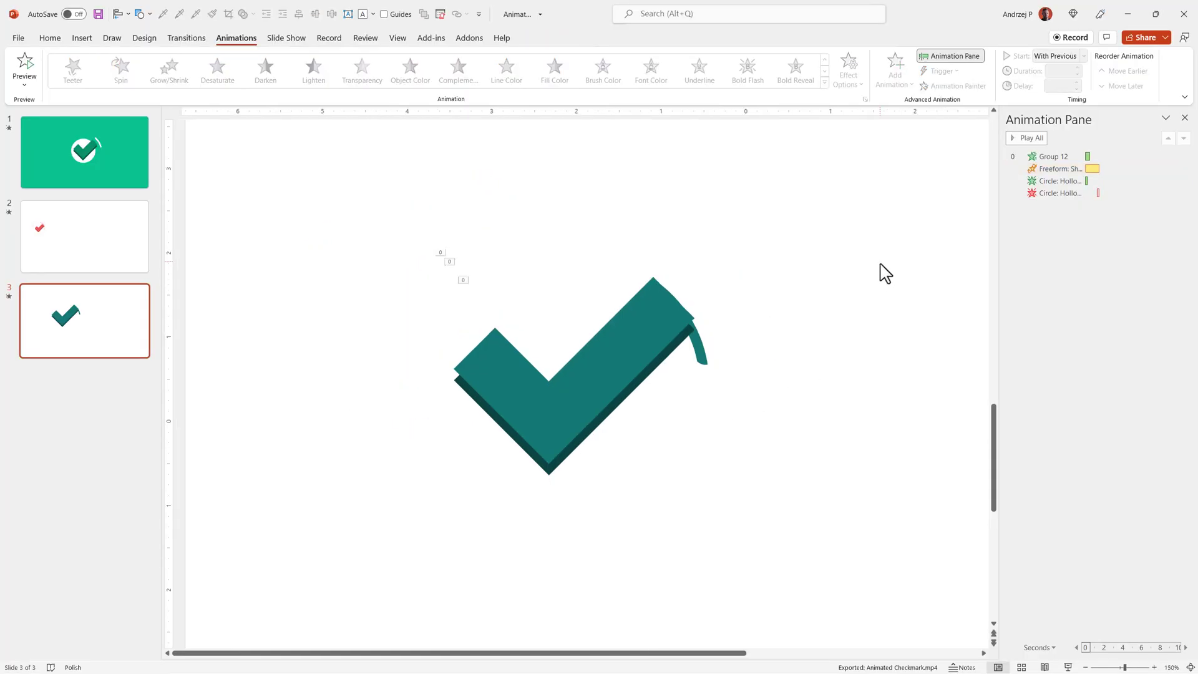
{"action": "left_click_drag", "start_coordinate": [301, 166], "coordinate": [780, 568]}
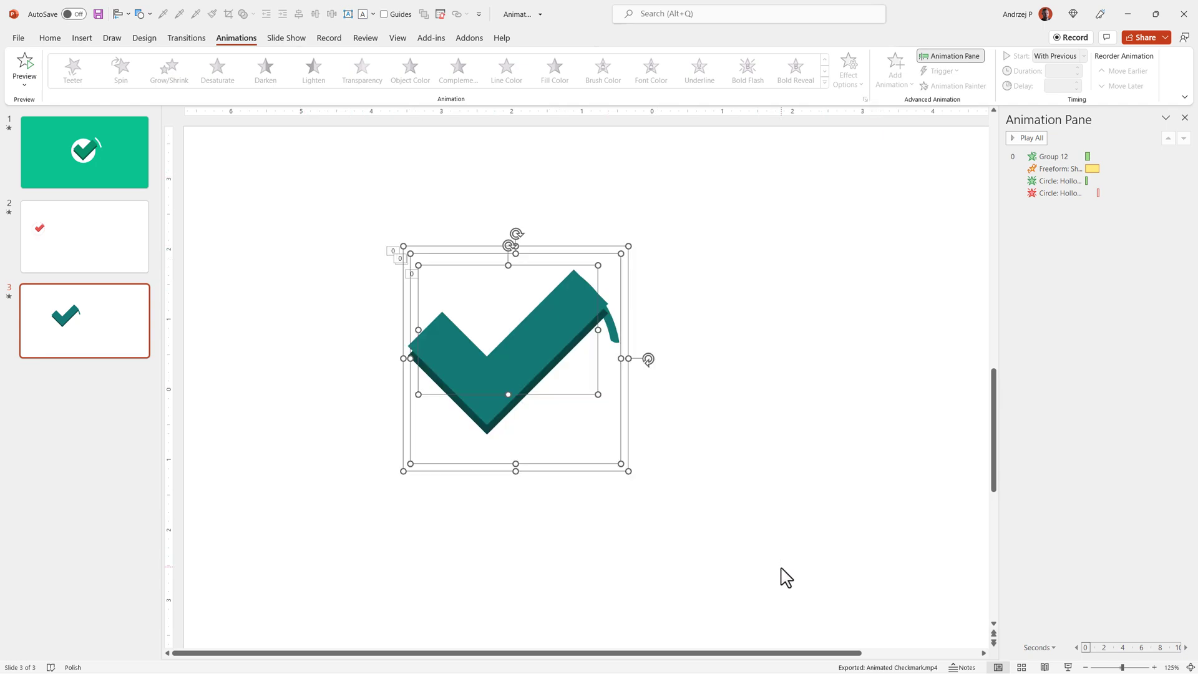
Step: Copy the animated checkmark onto green slide 1 and place it up and to the left
{"action": "key", "text": "ctrl+c"}
{"action": "left_click", "coordinate": [84, 152]}
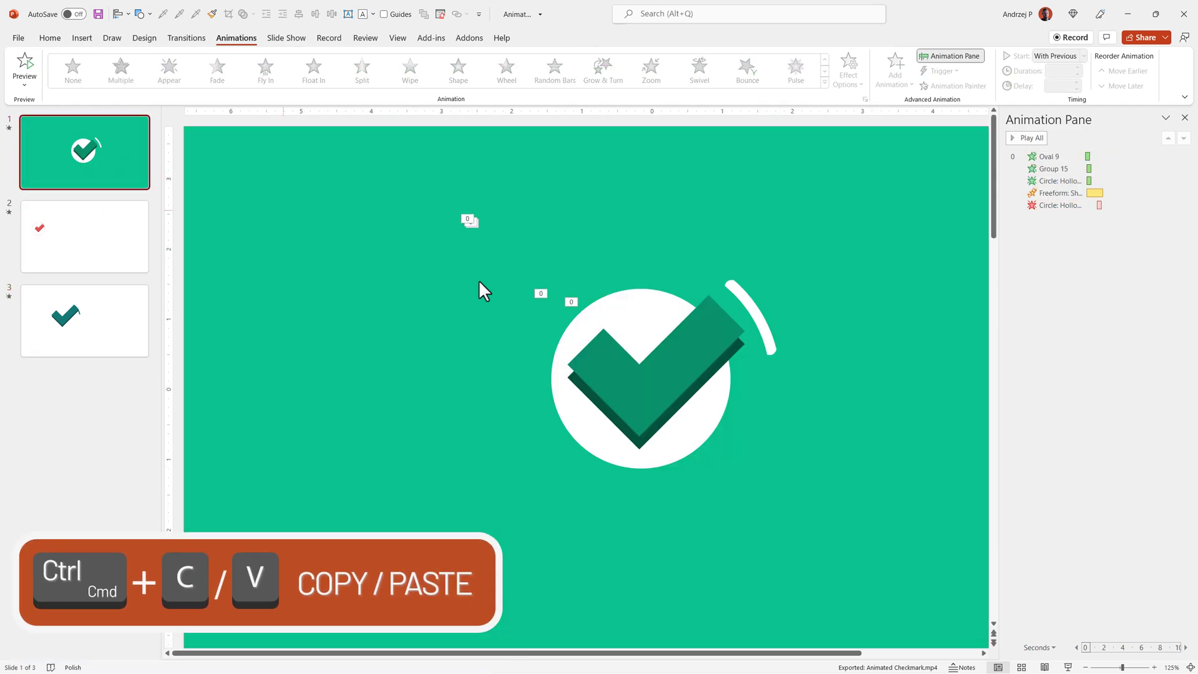
{"action": "key", "text": "ctrl+v"}
{"action": "left_click_drag", "start_coordinate": [521, 355], "coordinate": [401, 315]}
{"action": "left_click", "coordinate": [568, 509]}
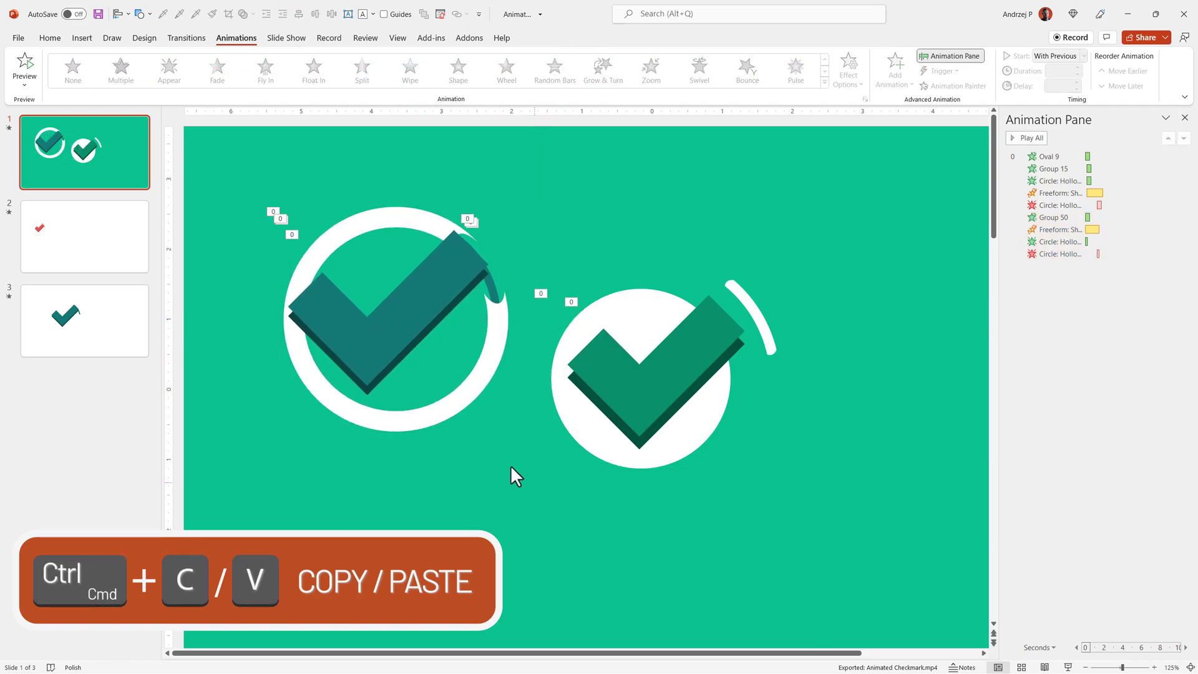
{"action": "left_click", "coordinate": [384, 221]}
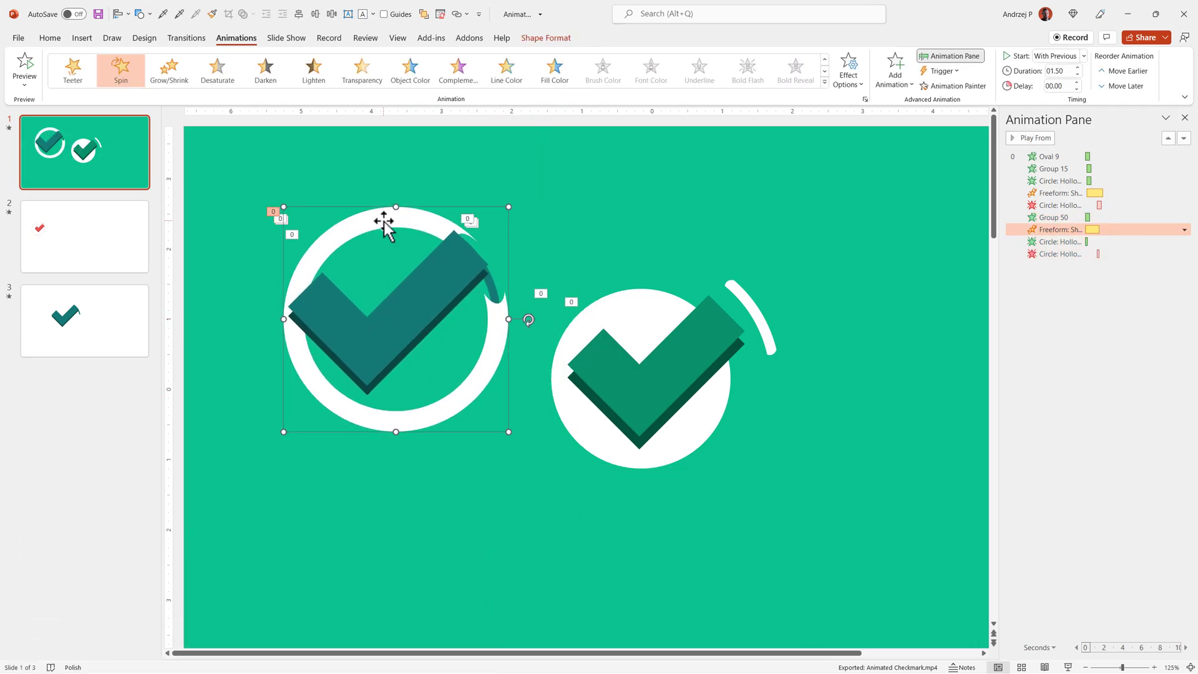
{"action": "left_click", "coordinate": [519, 493]}
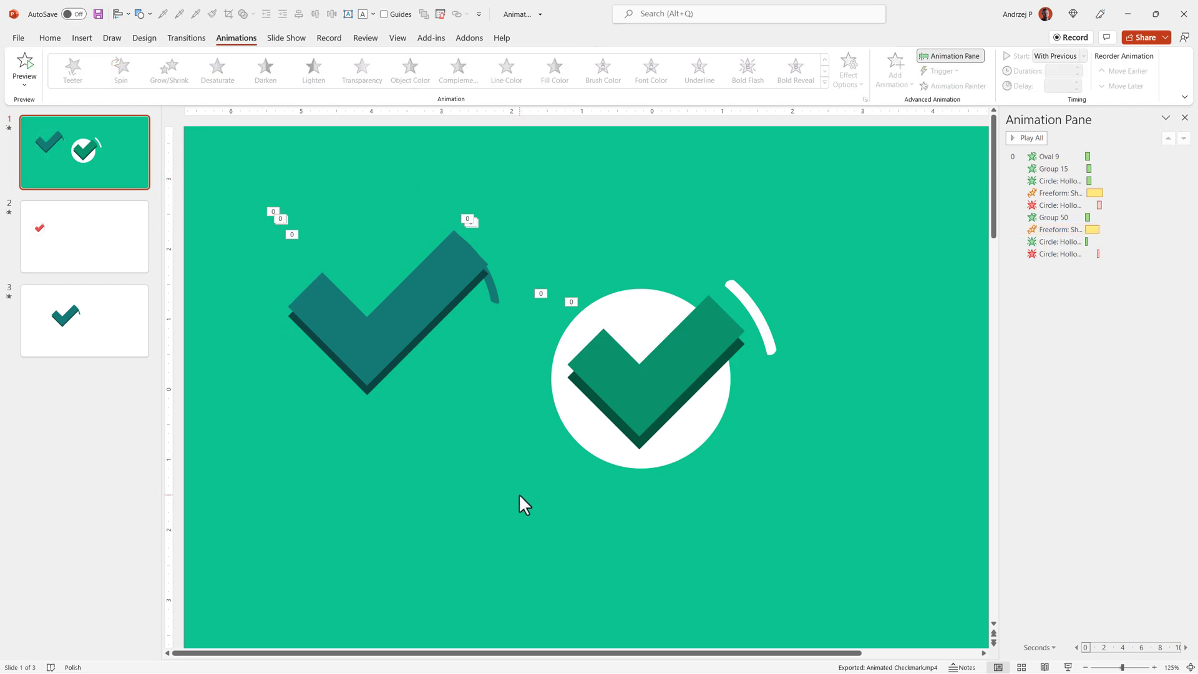